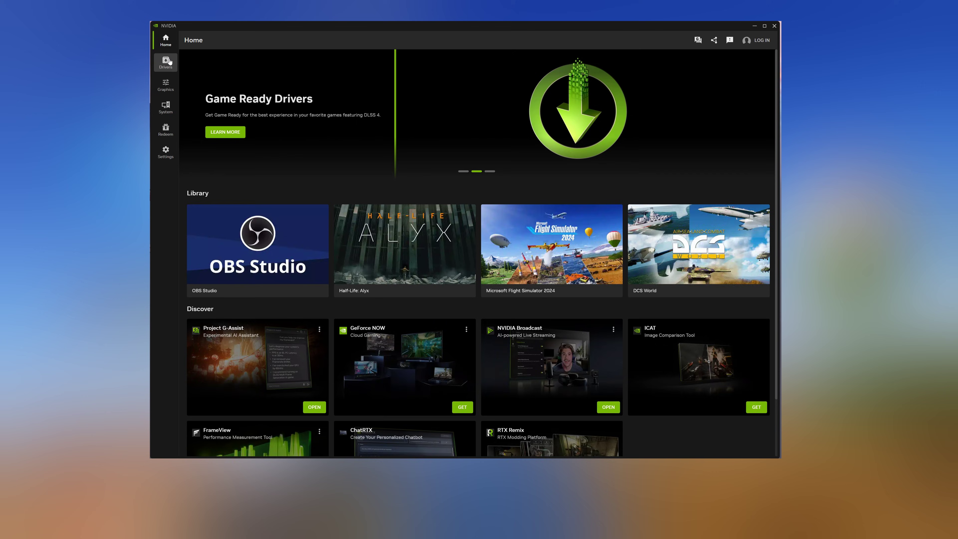
- Review the available Game Ready Driver update, version 591.74, and its release notes
left_click(166, 62)
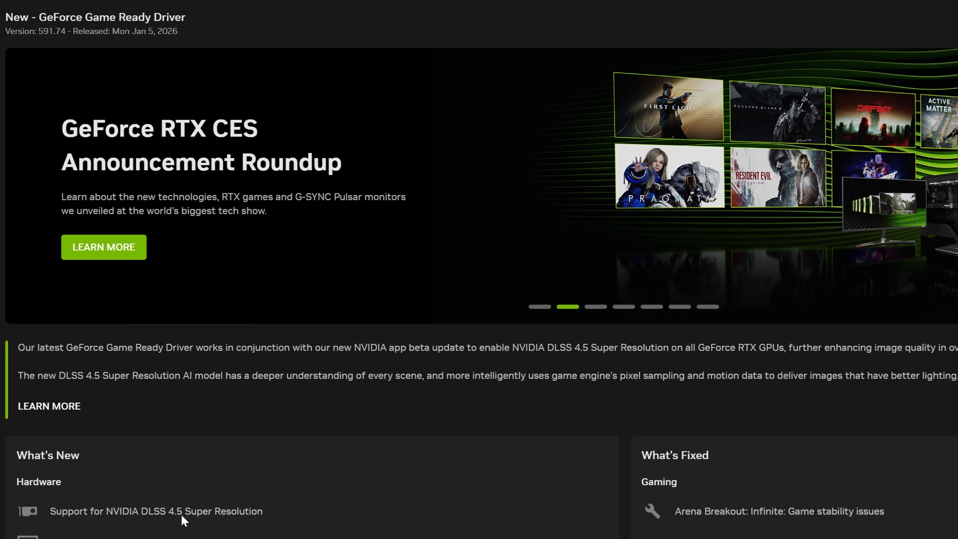
scroll(240, 522, "down", 6)
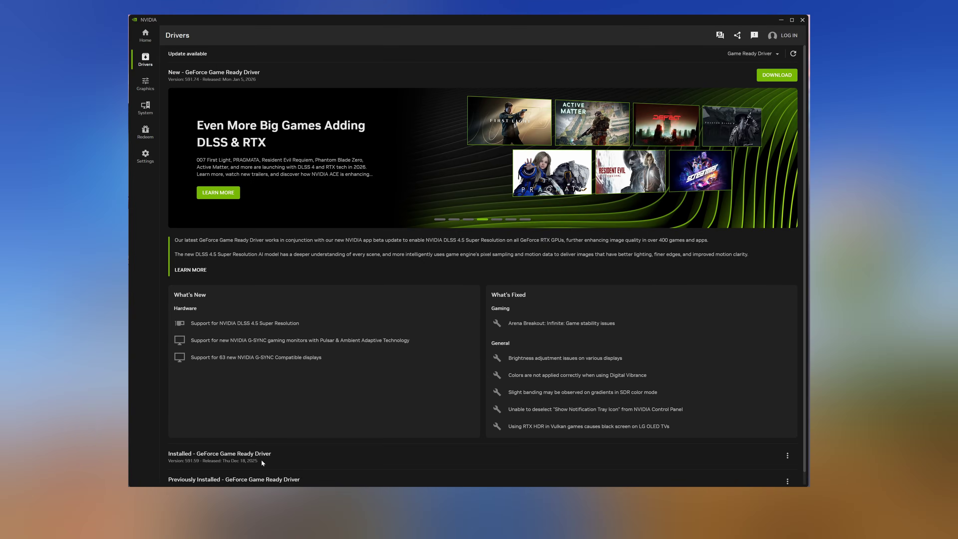
- Opt in to Beta or experimental features and relaunch to install the app update
left_click(145, 155)
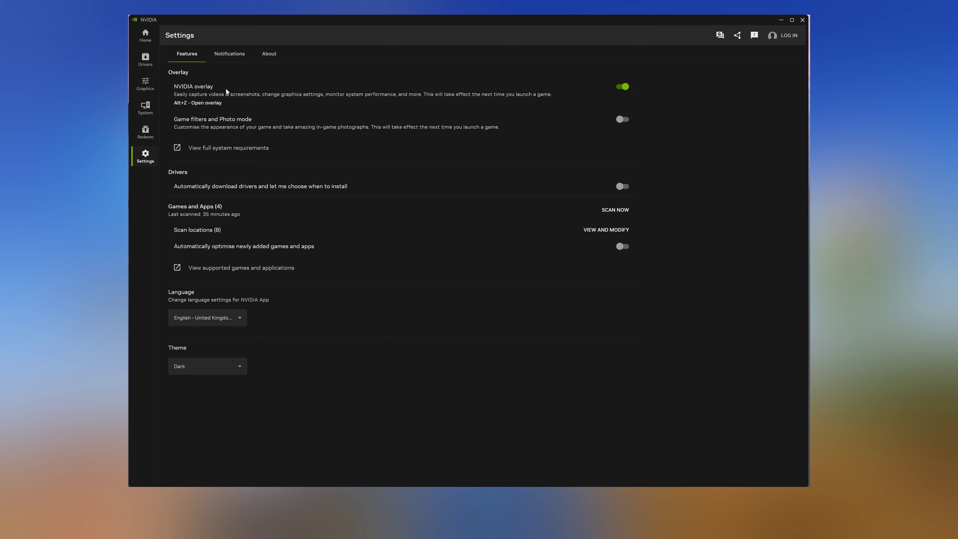
left_click(267, 55)
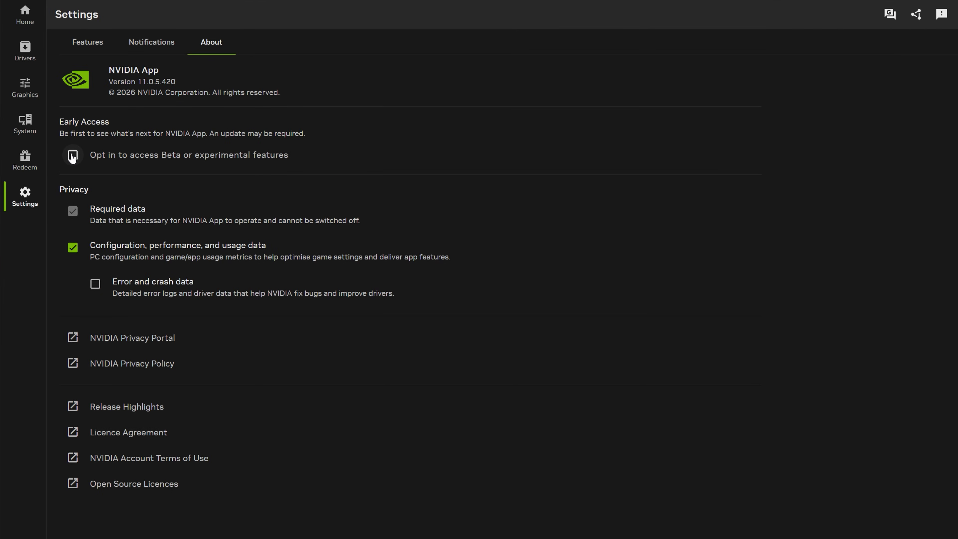
left_click(73, 156)
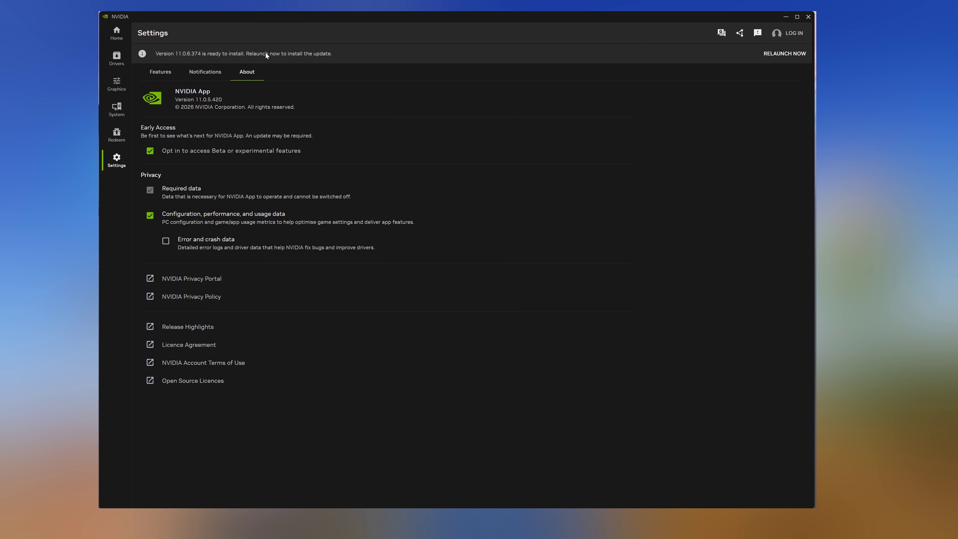
left_click(784, 53)
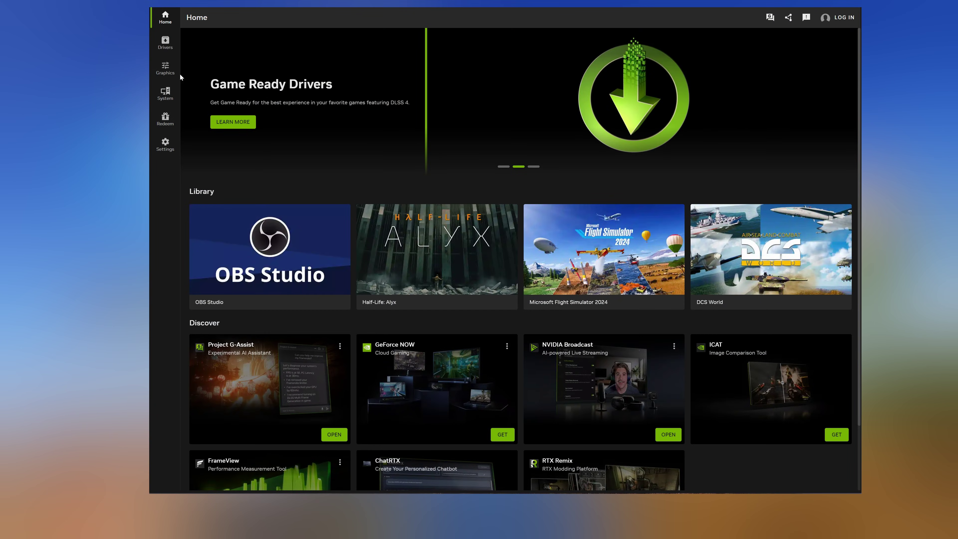
- Install Game Ready Driver 591.74 as a custom installation with the clean installation option, allowing the installer to make changes
left_click(166, 42)
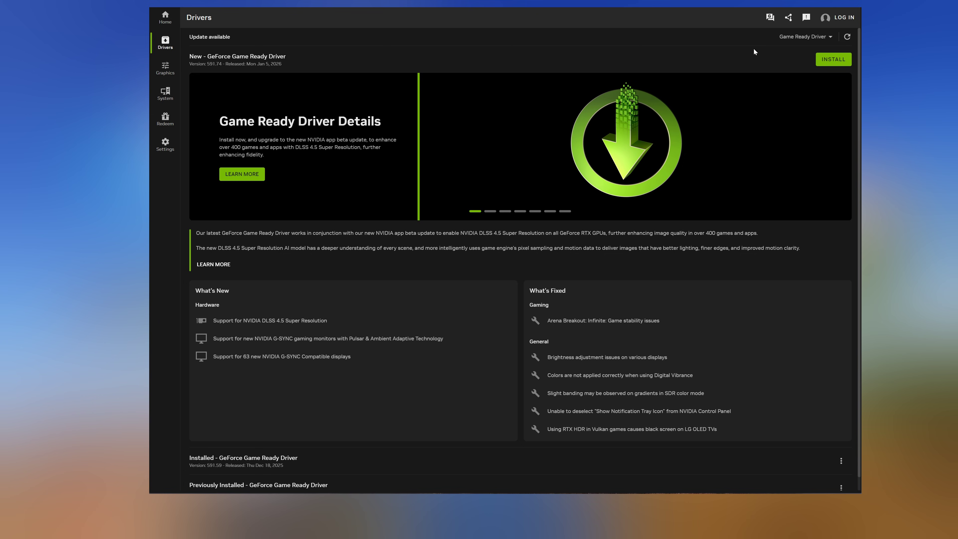
left_click(825, 62)
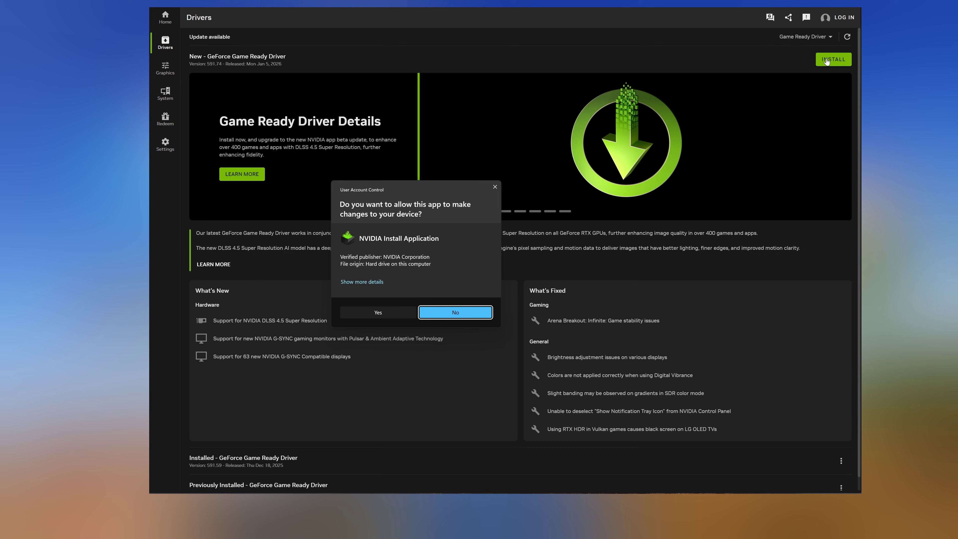
left_click(384, 312)
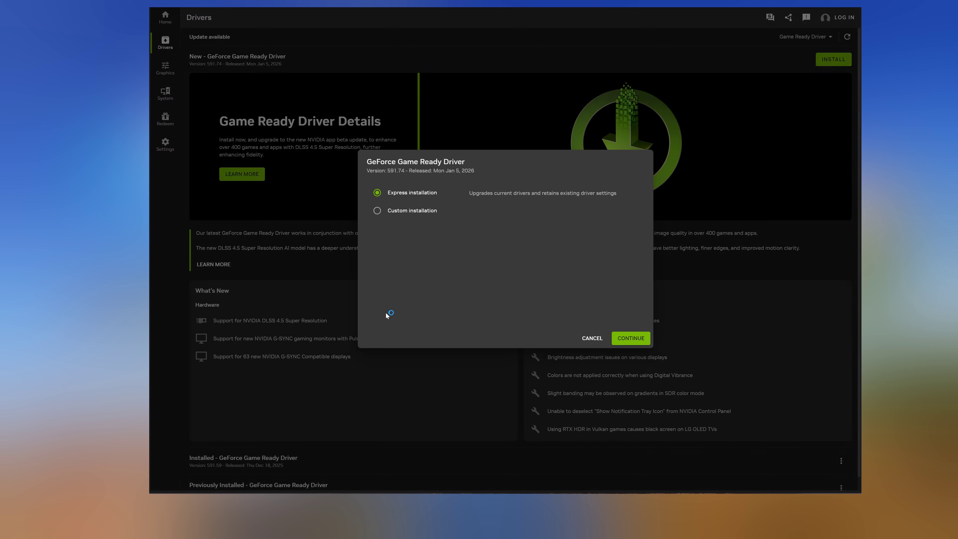
left_click(377, 211)
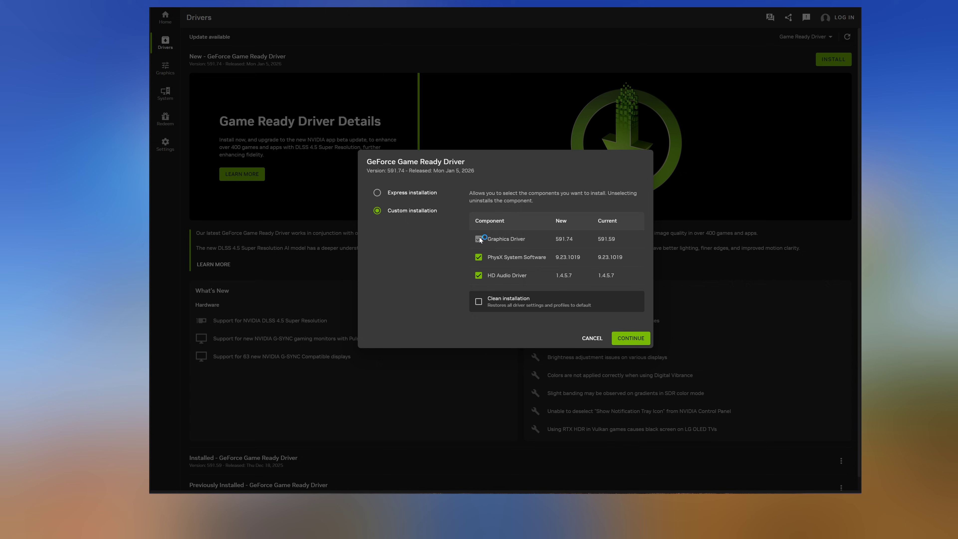
left_click(477, 301)
left_click(627, 339)
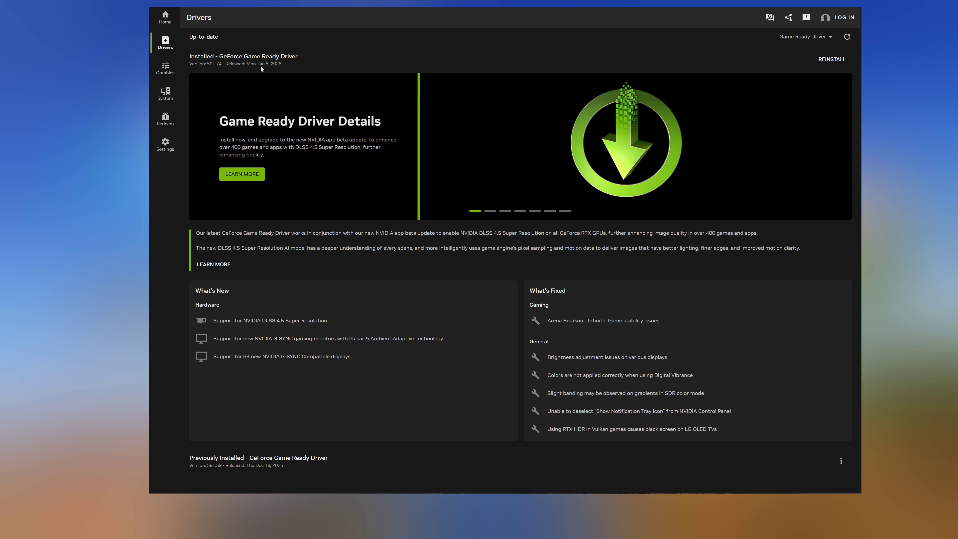
- Open the DLSS Override - Model Presets driver setting for Microsoft Flight Simulator 2024
left_click(166, 68)
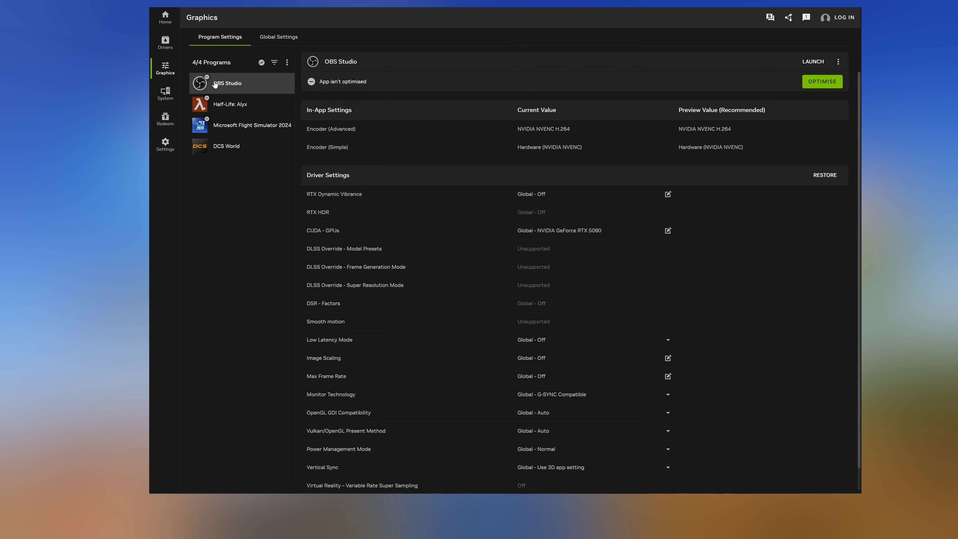
left_click(223, 128)
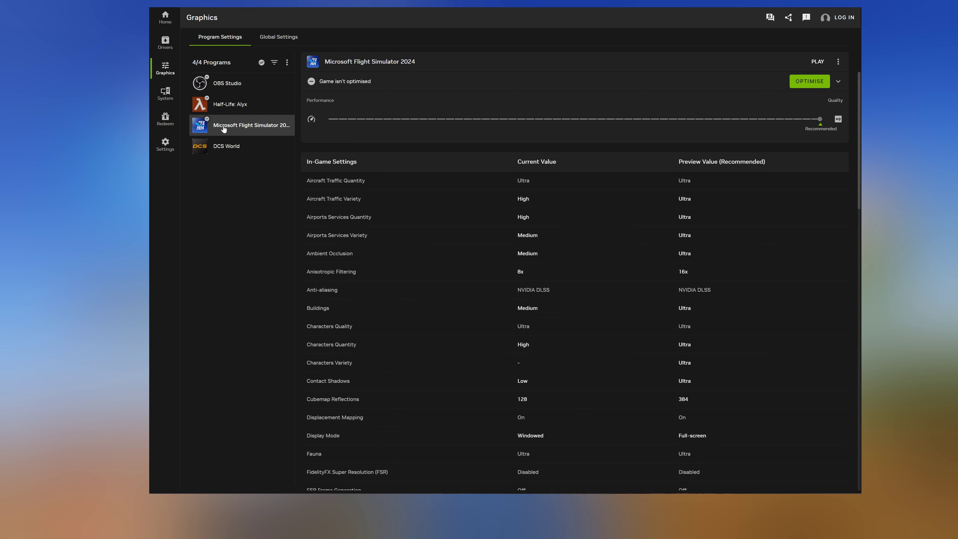
left_click(286, 63)
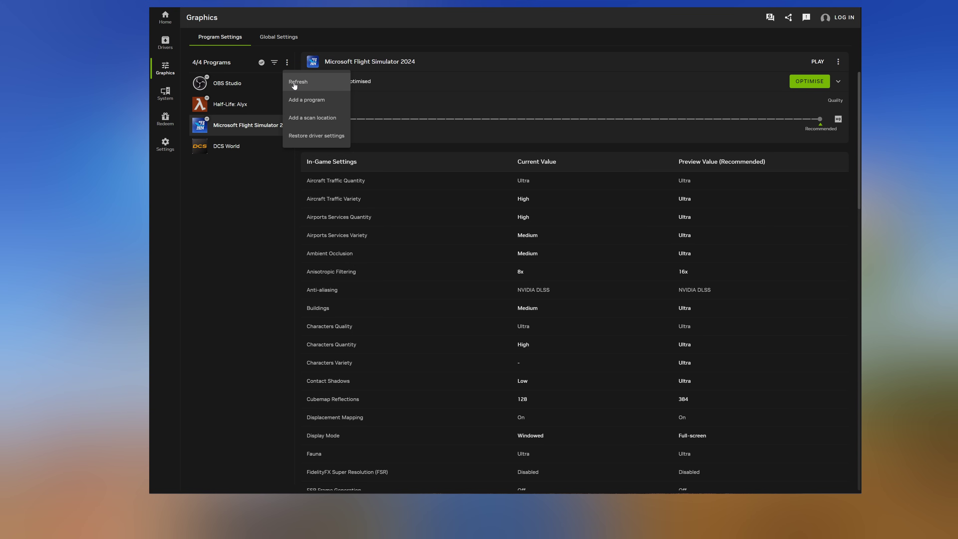
left_click(247, 127)
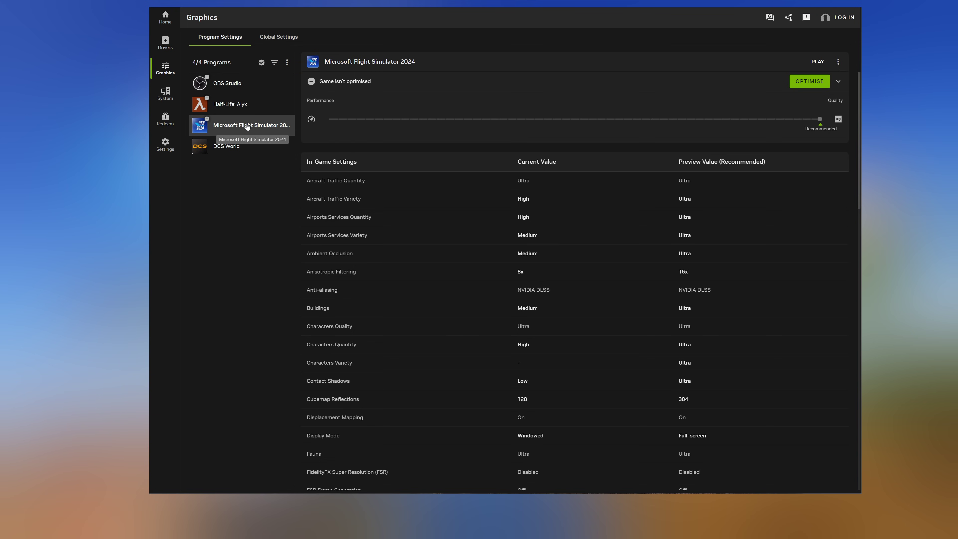
scroll(466, 215, "down", 15)
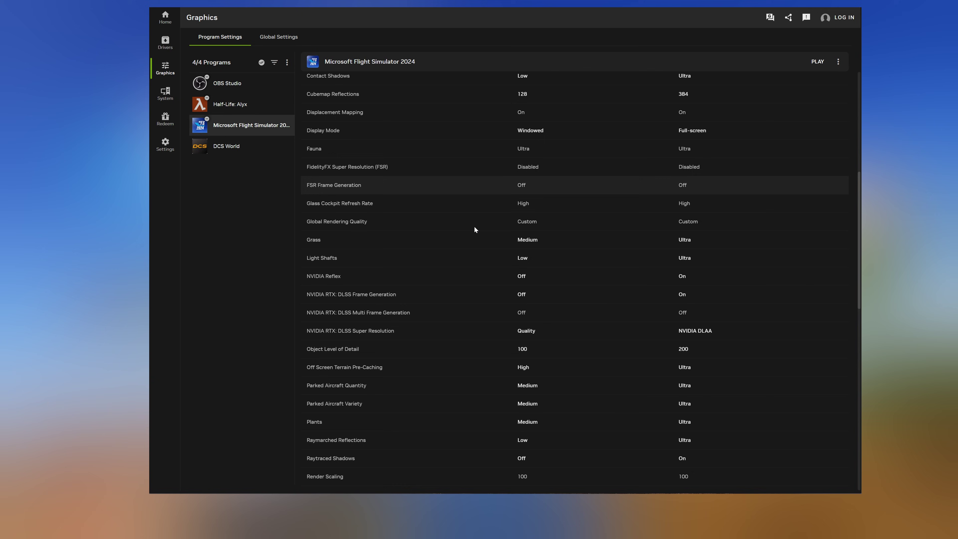
scroll(475, 230, "down", 5)
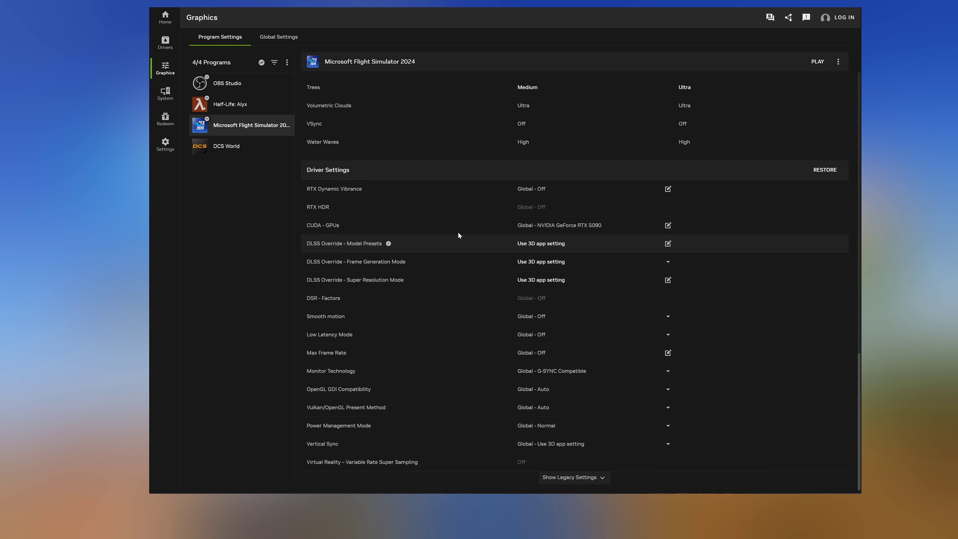
left_click(541, 243)
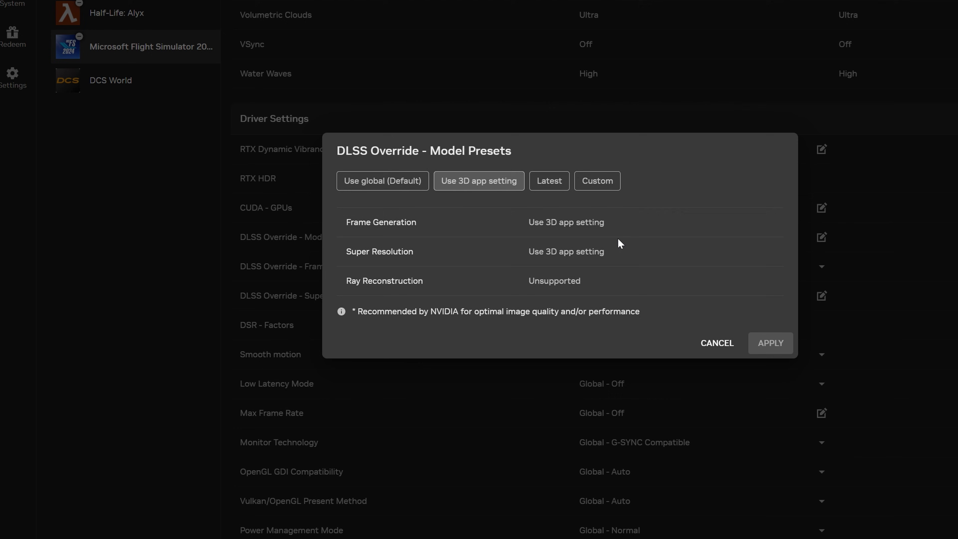
left_click(597, 182)
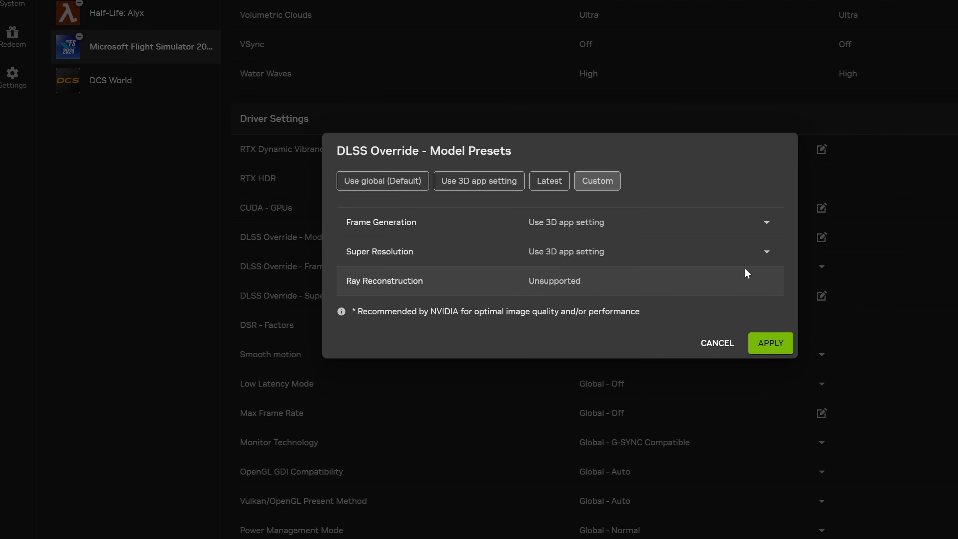
left_click(765, 252)
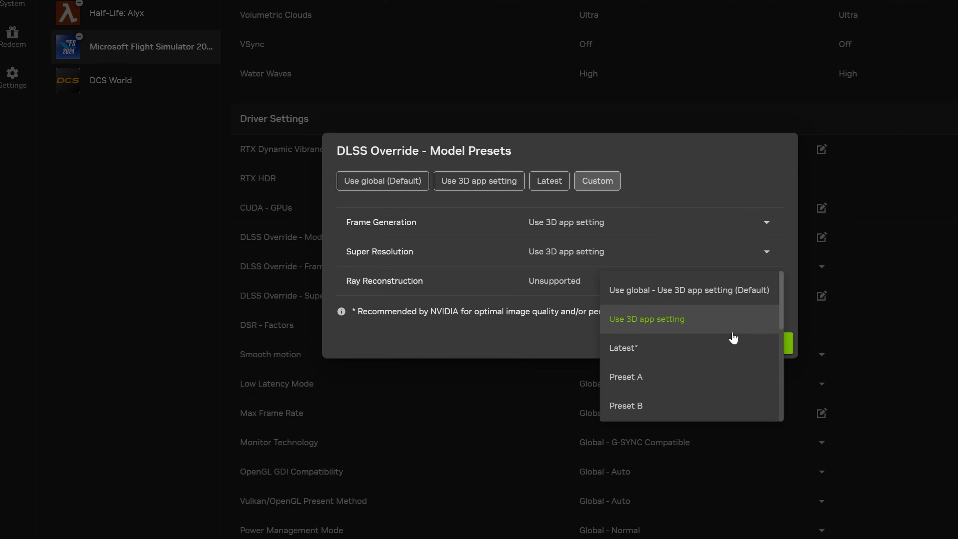
scroll(731, 336, "down", 5)
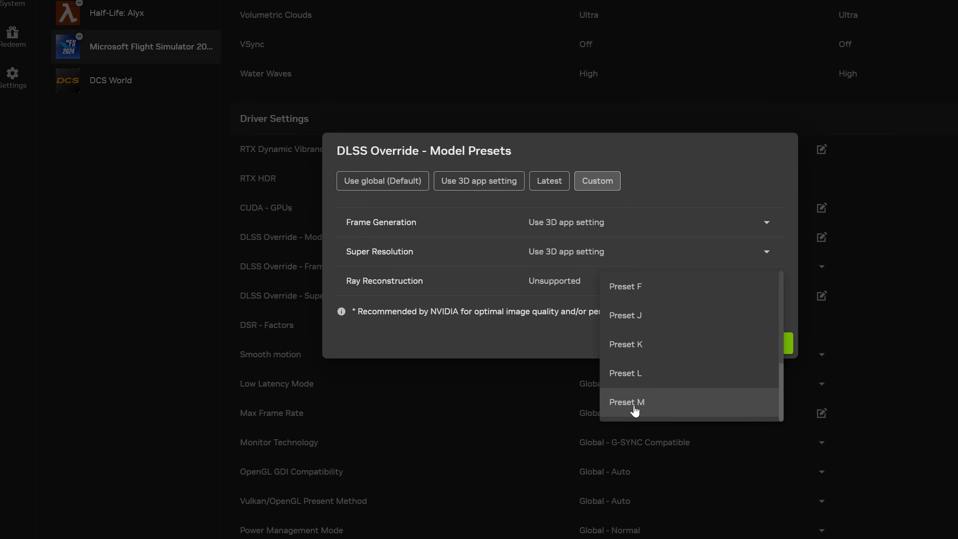
left_click(693, 261)
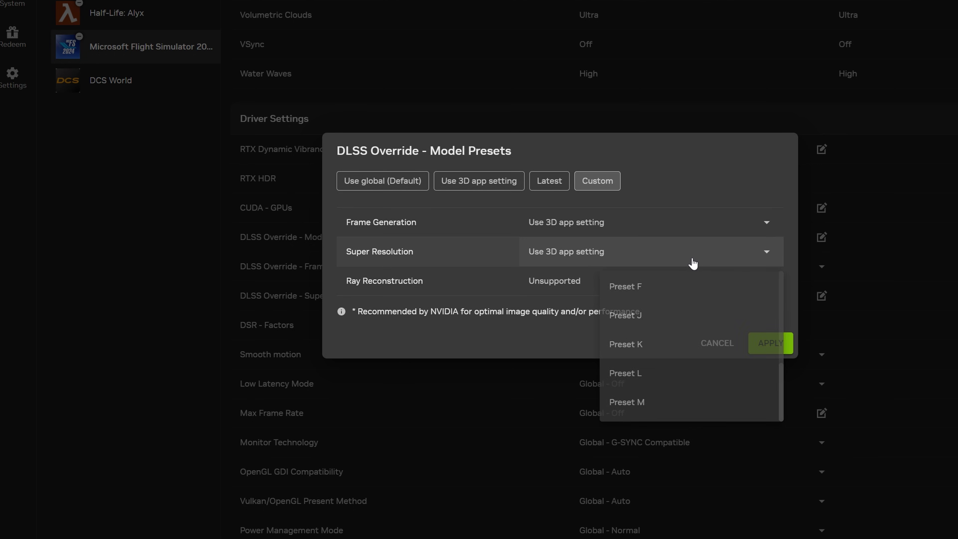
- Set the DLSS Override model presets to Latest and apply the change
left_click(549, 183)
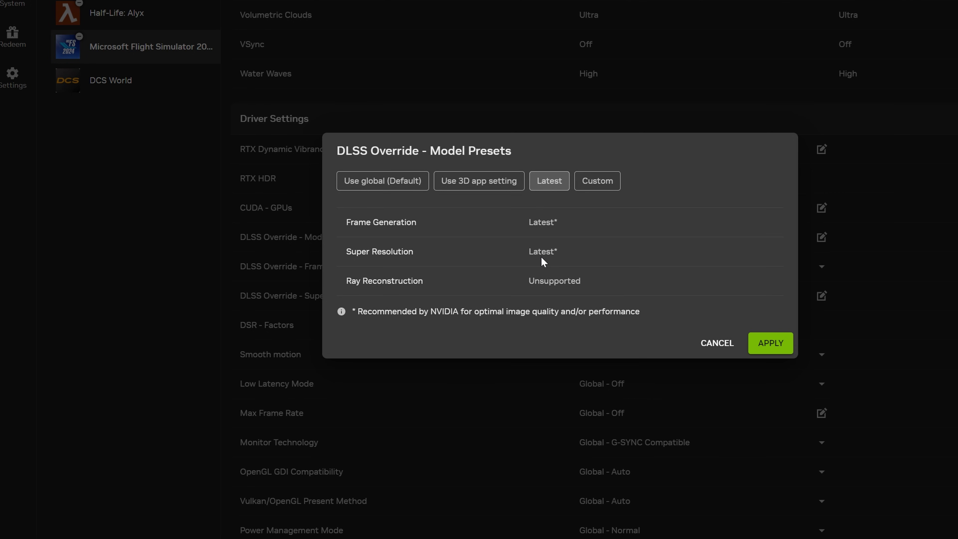
left_click(767, 343)
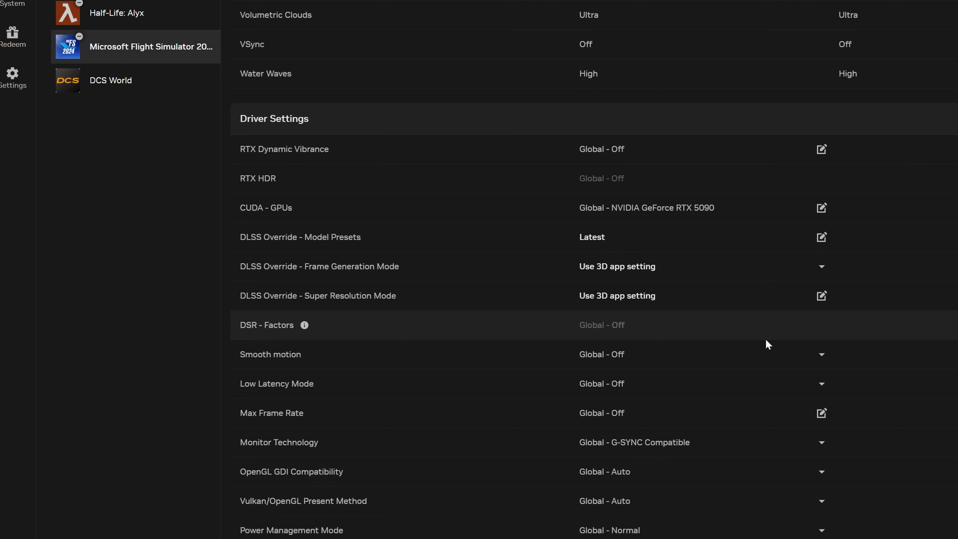
- Review the DLSS Override options for Frame Generation Mode and Super Resolution Mode, leaving both on Use 3D app setting
left_click(692, 272)
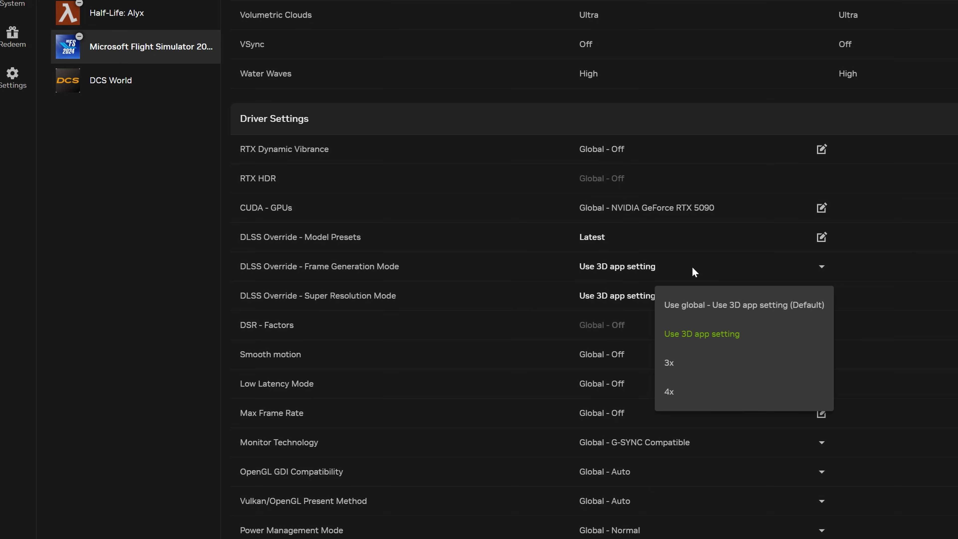
left_click(692, 339)
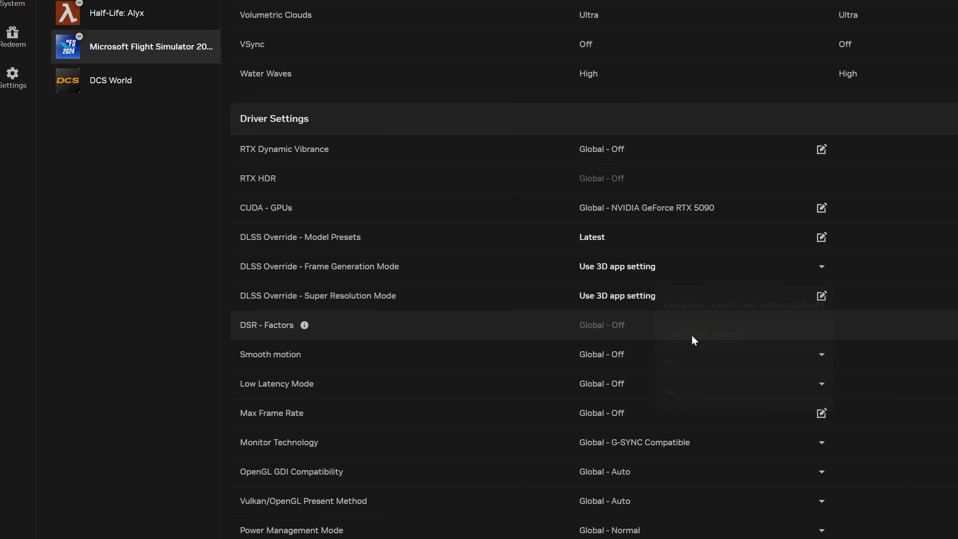
left_click(656, 300)
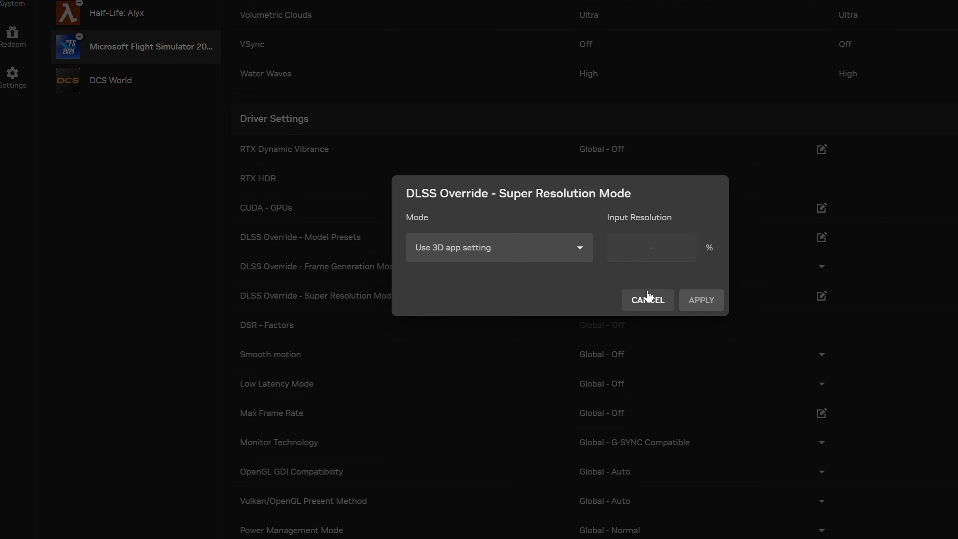
left_click(579, 249)
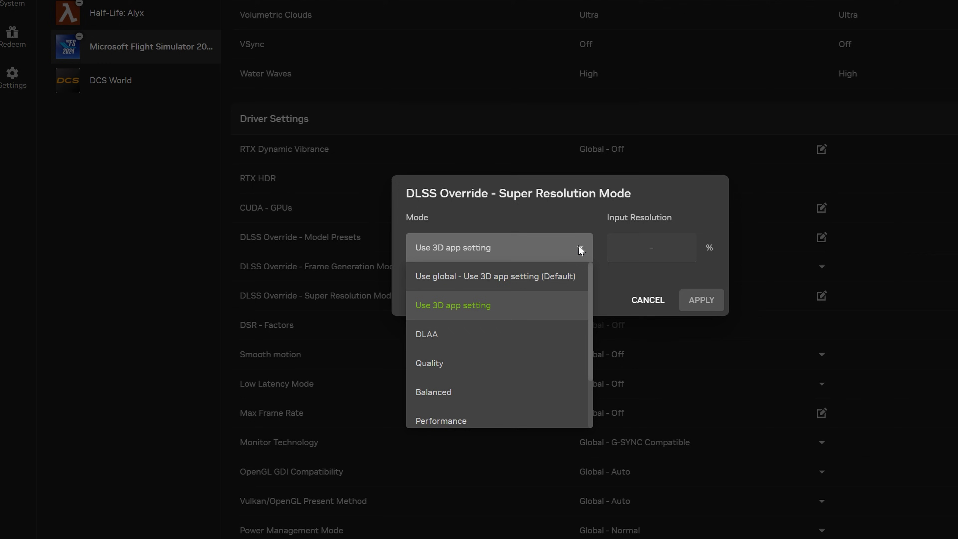
scroll(539, 326, "down", 2)
scroll(538, 325, "up", 2)
left_click(466, 306)
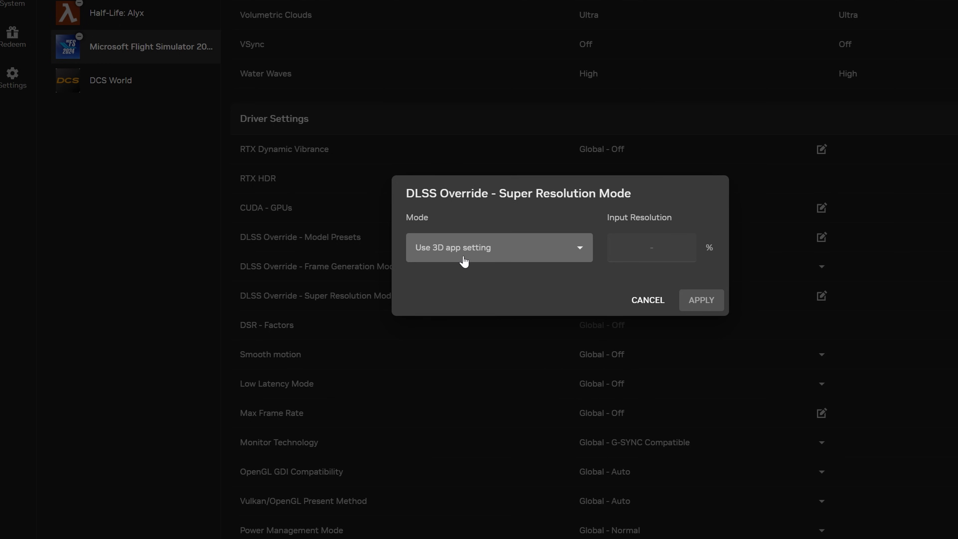
left_click(645, 299)
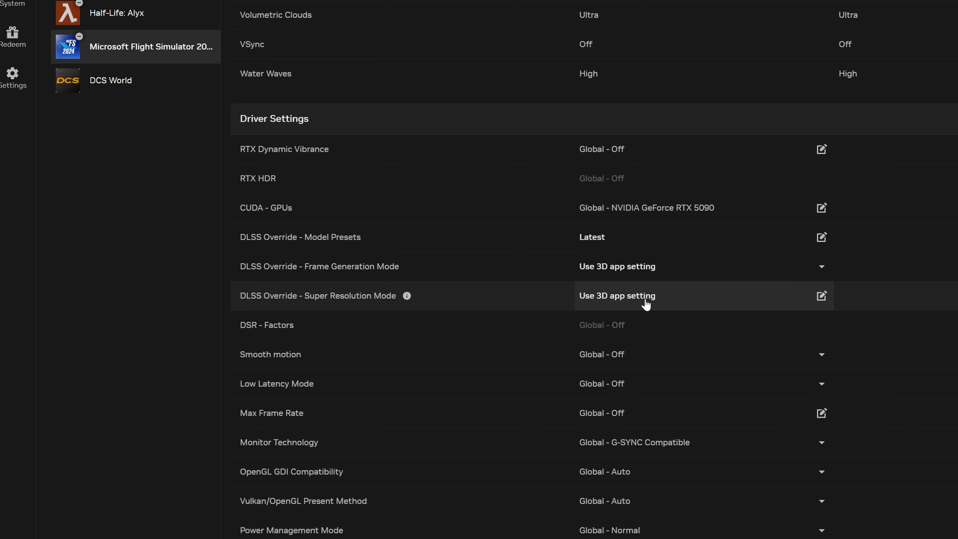
- Set the game's Power Management Mode to Prefer maximum performance
left_click(631, 530)
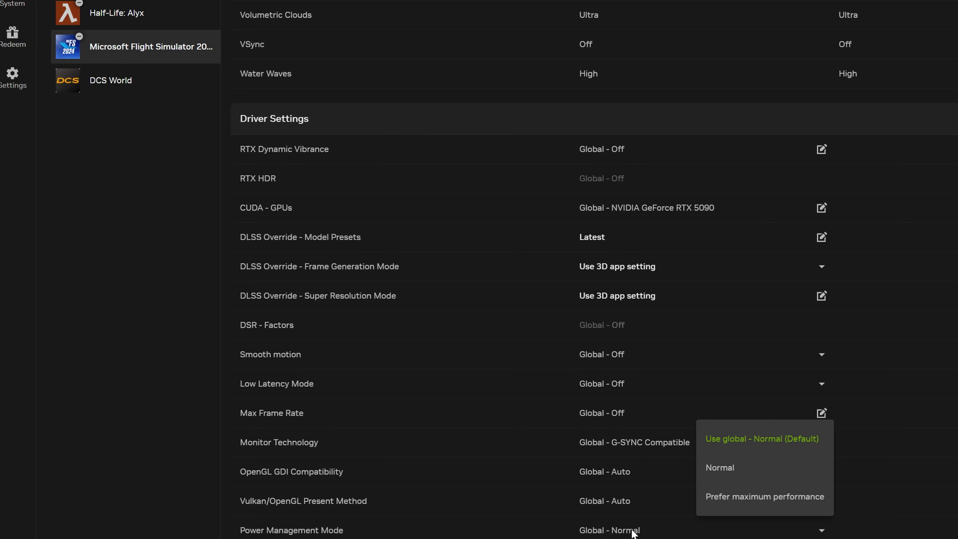
left_click(748, 497)
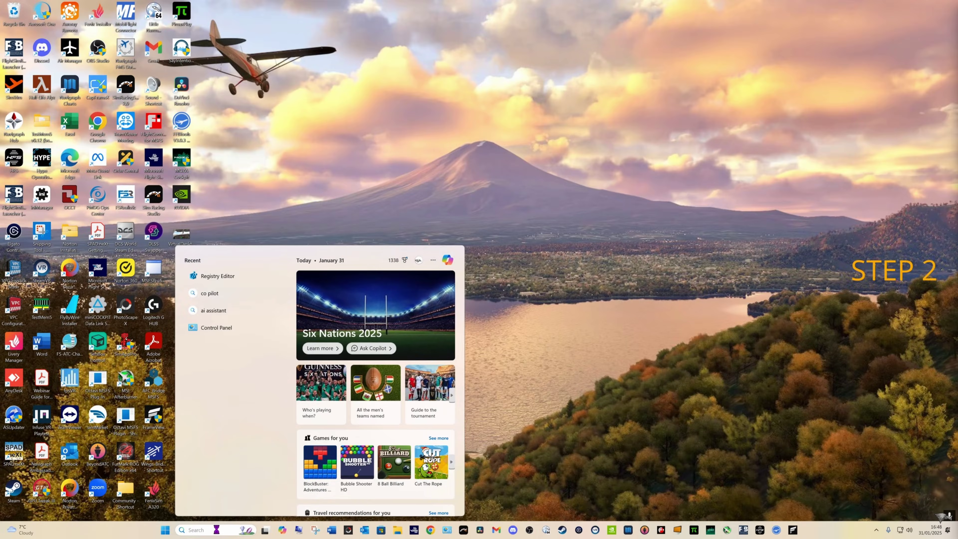
- Search Windows for regedit and open the Registry Editor
type("re")
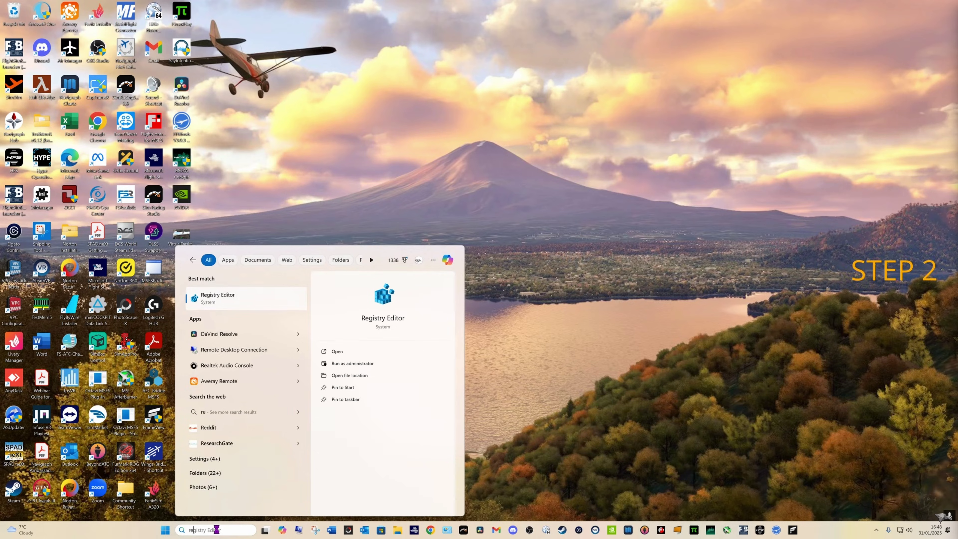
type("gedit")
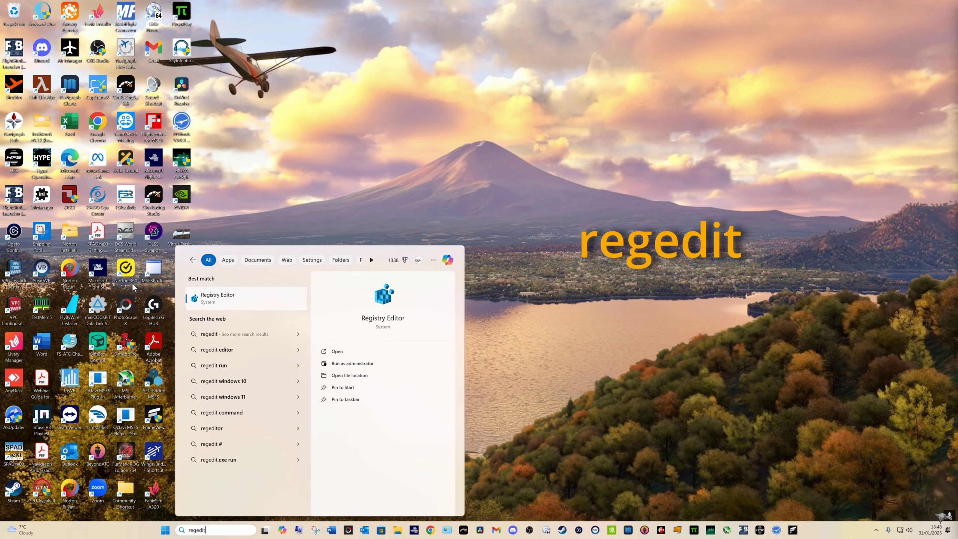
left_click(228, 300)
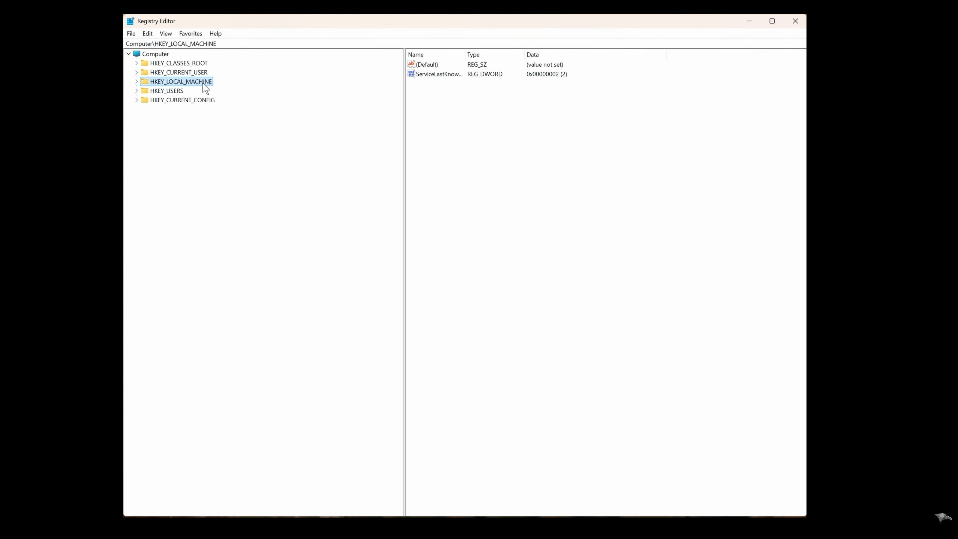
- Open the registry key HKEY_LOCAL_MACHINE\SOFTWARE\NVIDIA Corporation\Global\NGXCore
left_click(136, 81)
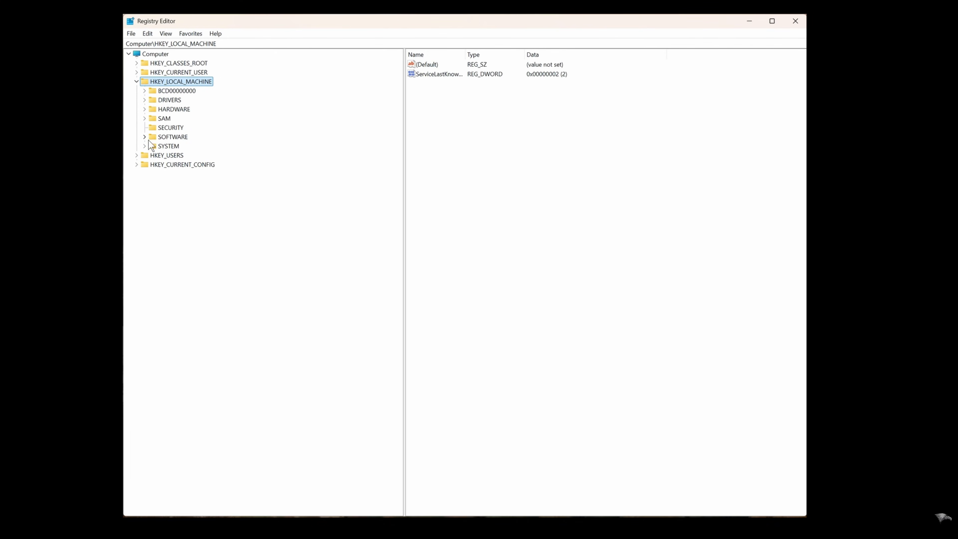
left_click(144, 137)
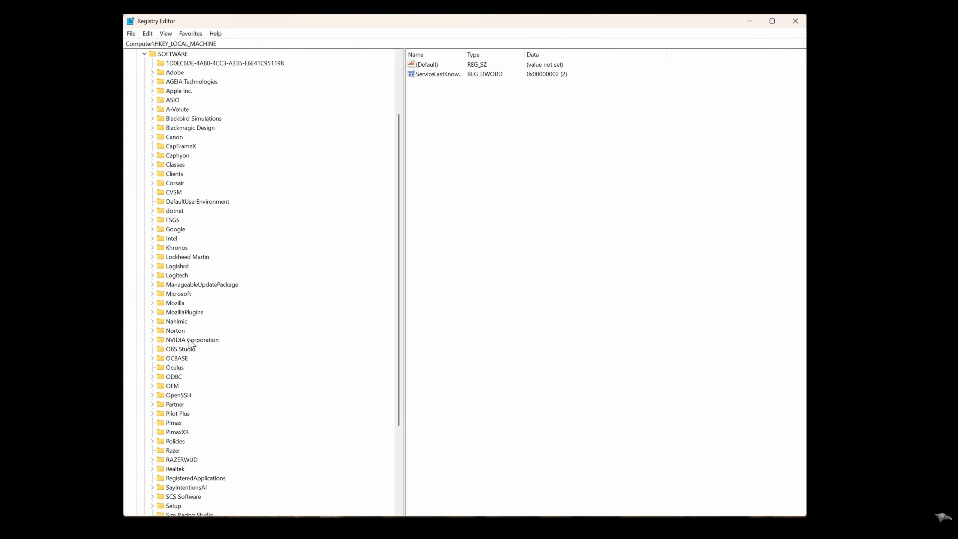
left_click(153, 340)
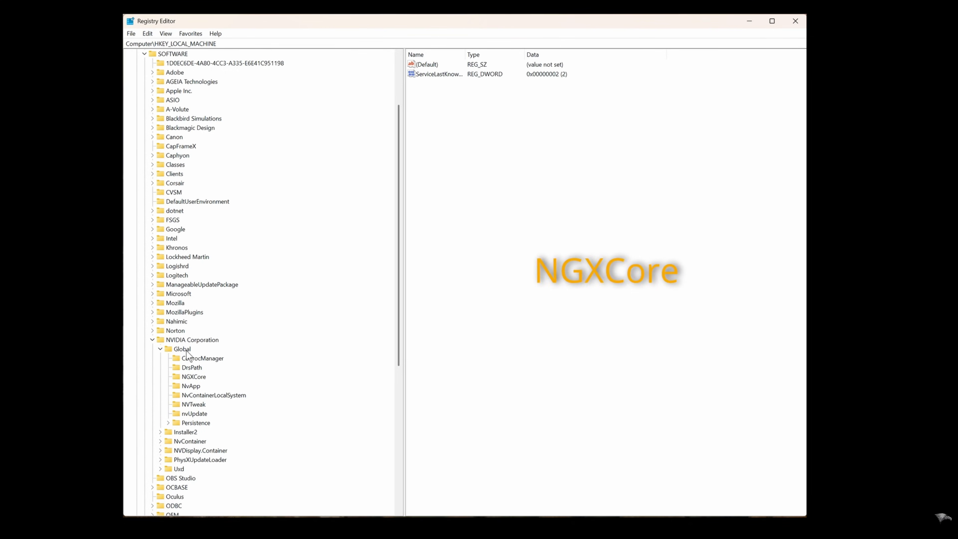
left_click(193, 376)
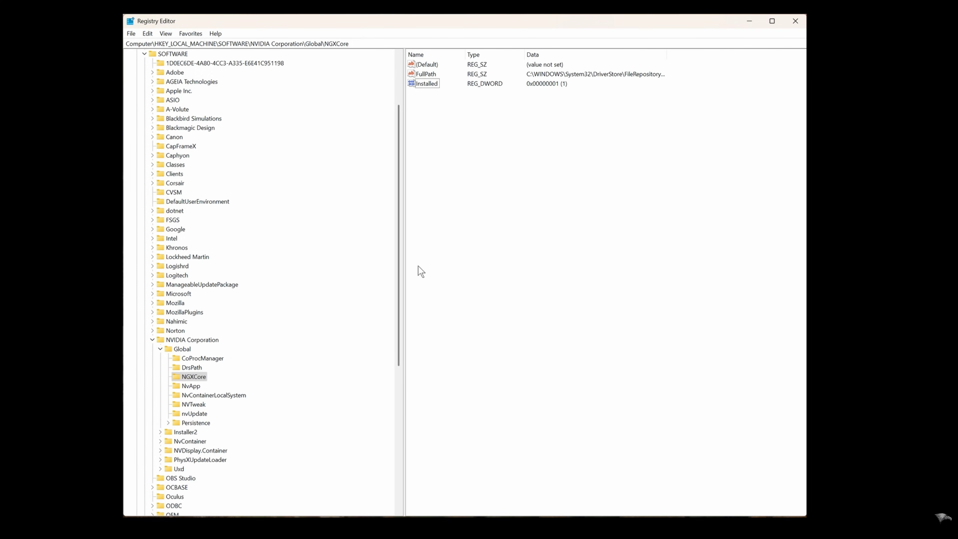
- Create a DWORD (32-bit) value named ShowDlssIndicator in the NGXCore key
right_click(492, 125)
mouse_move(518, 135)
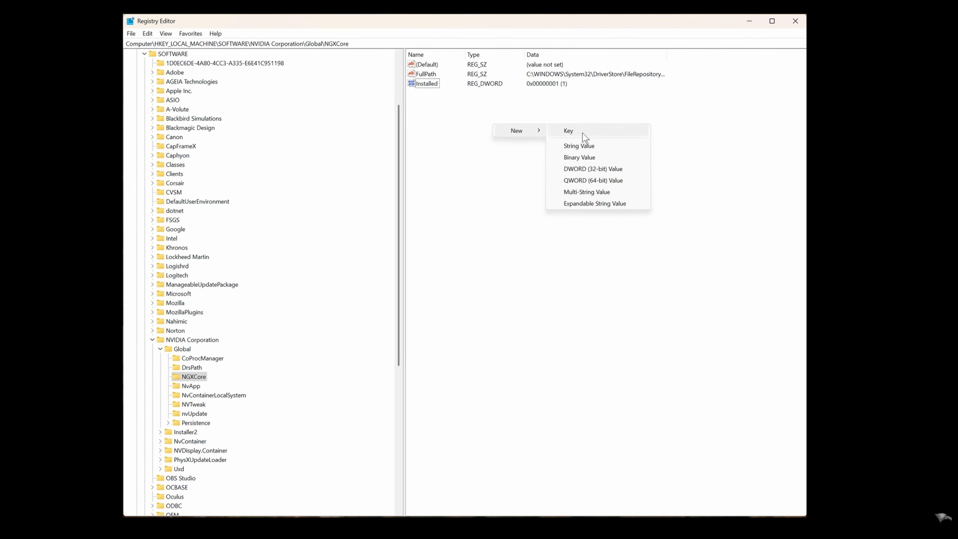
left_click(611, 169)
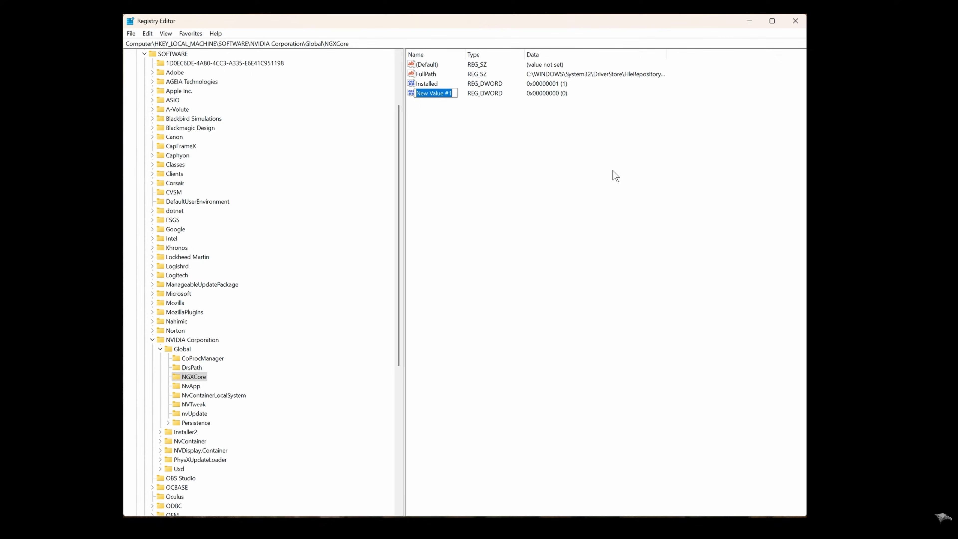
type("ShowD")
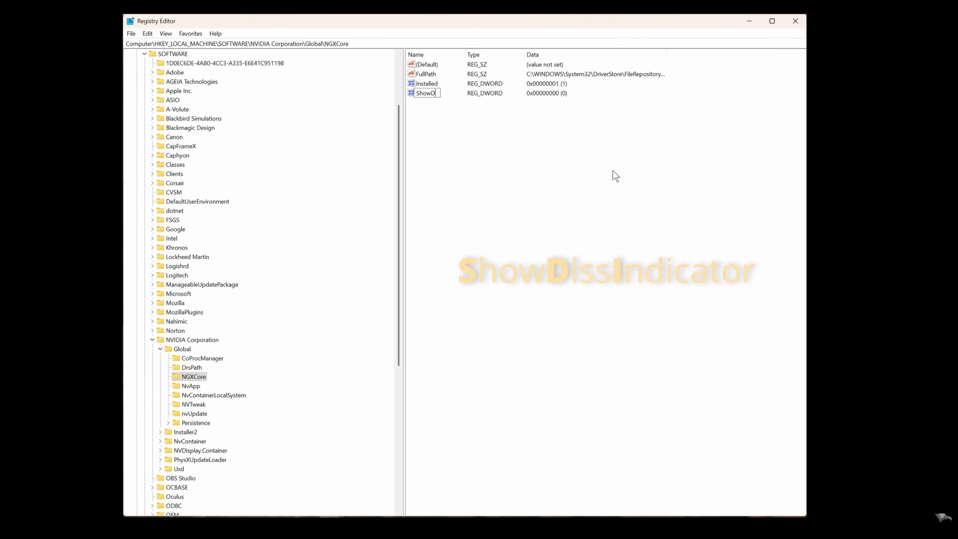
type("lss")
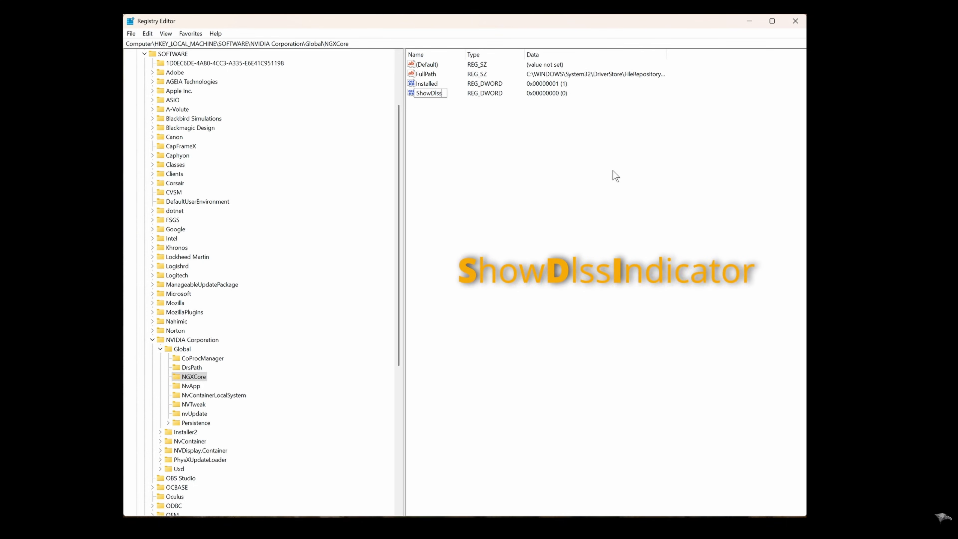
type("Indicator")
key("Return")
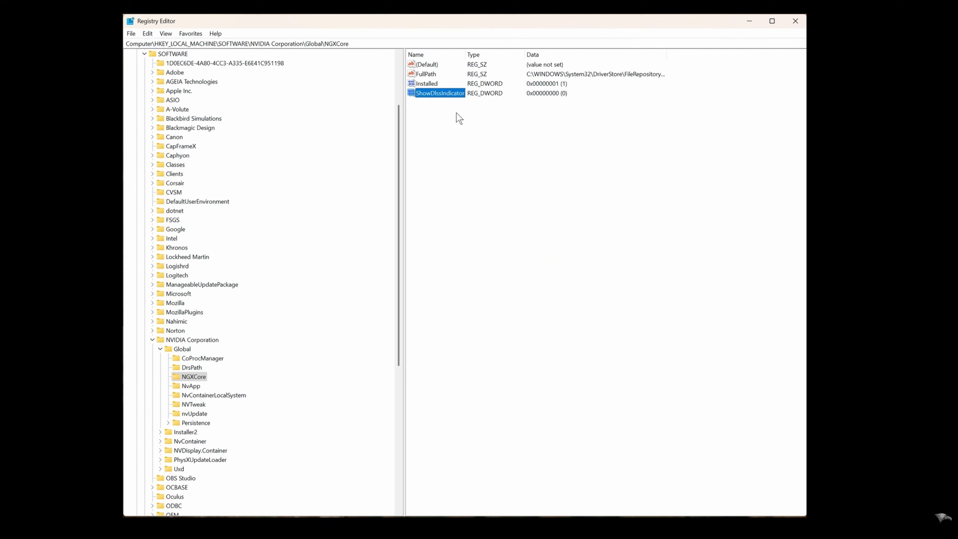
- Set the ShowDlssIndicator value data to 1024 in decimal base and save it
right_click(435, 94)
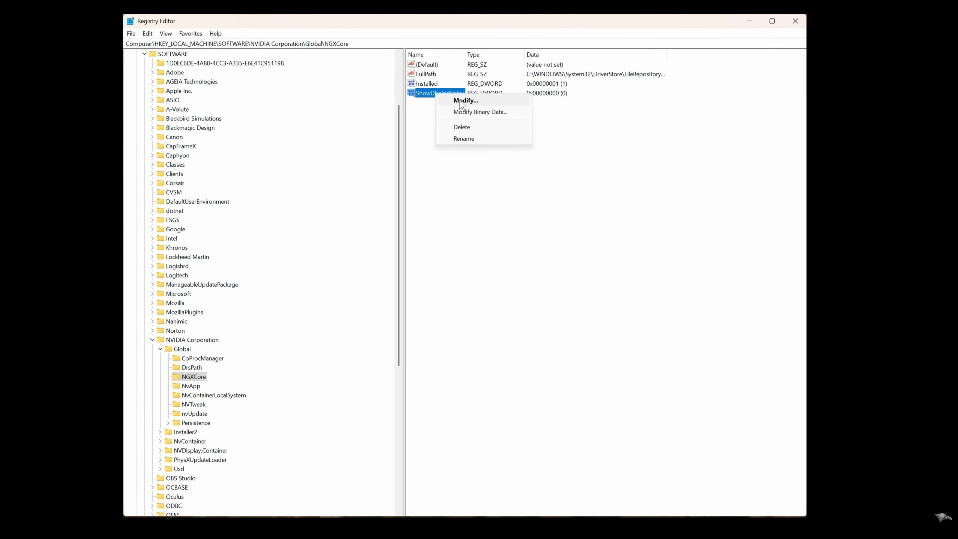
left_click(471, 100)
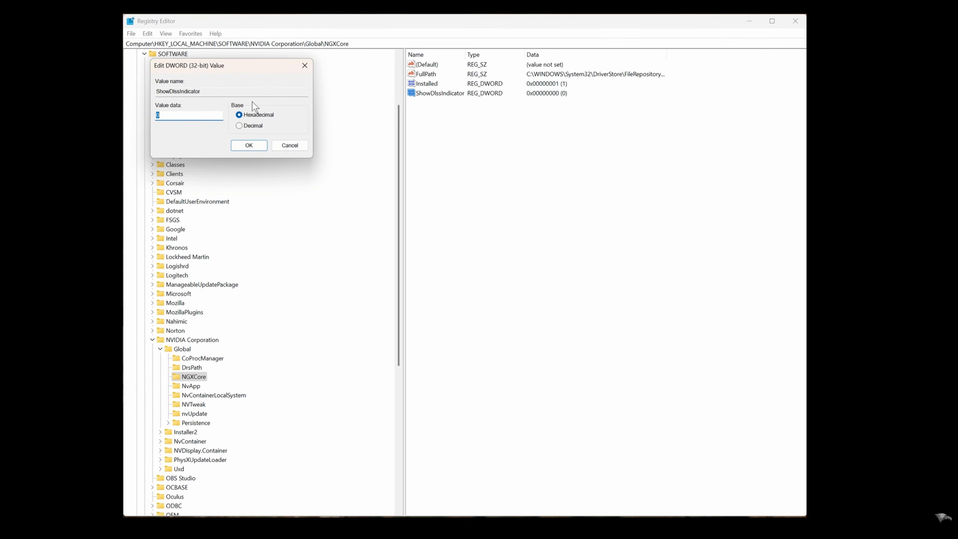
left_click(242, 125)
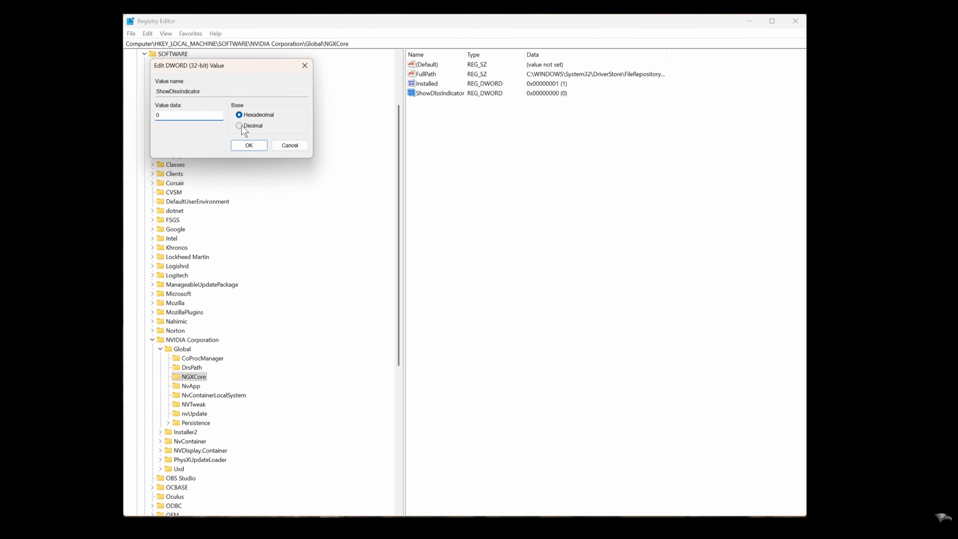
left_click(172, 116)
key("BackSpace")
type("1024")
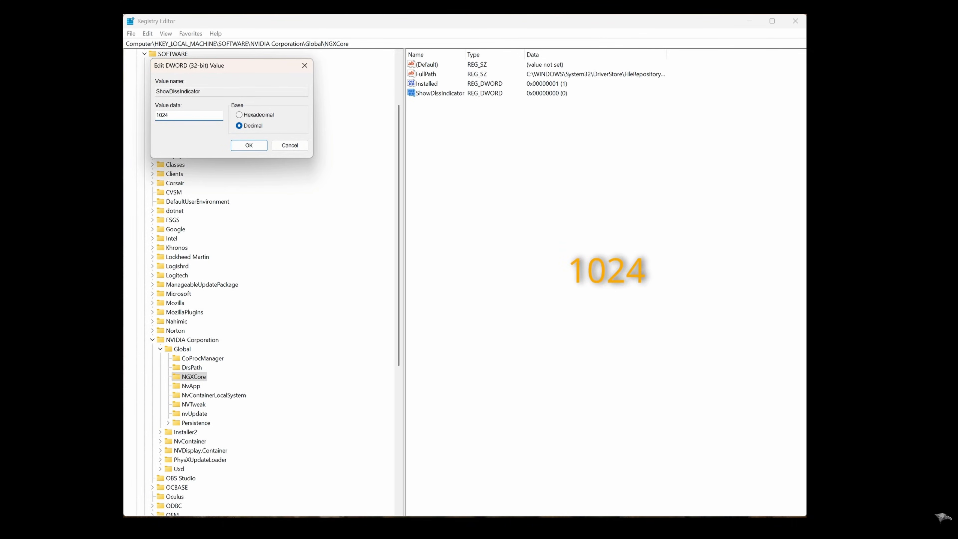
left_click(248, 145)
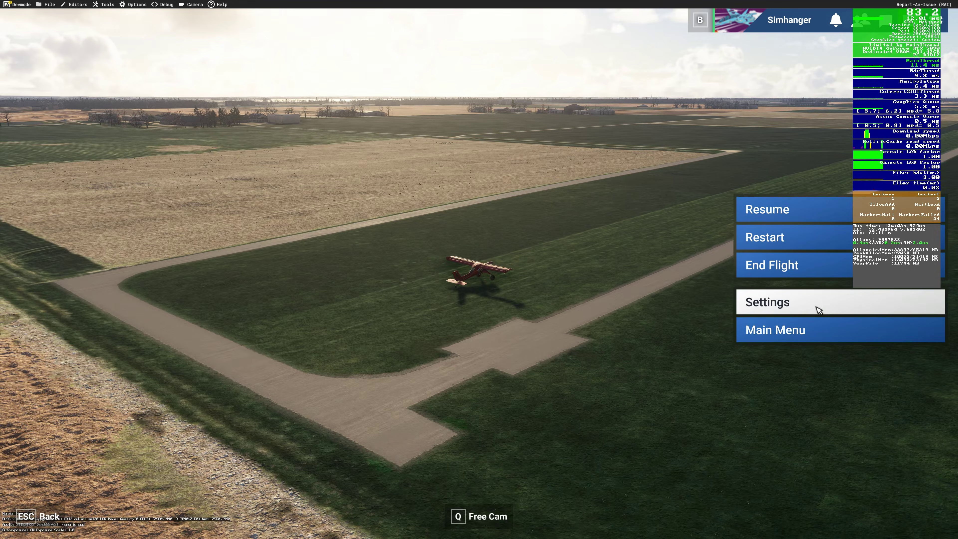
- Switch to Microsoft Flight Simulator 2024, check the graphics settings for DLSS and frame generation, and return to the flight
left_click(818, 310)
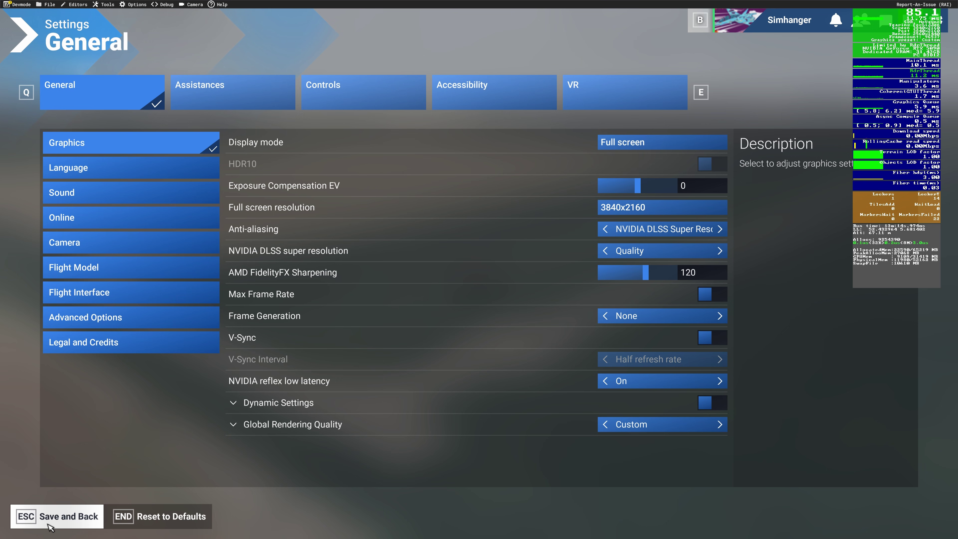
left_click(69, 519)
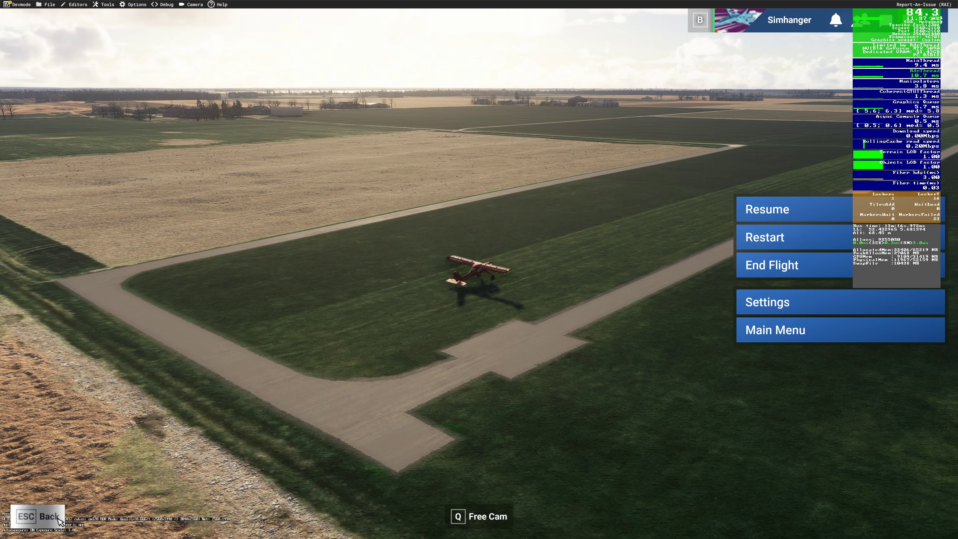
key("Escape")
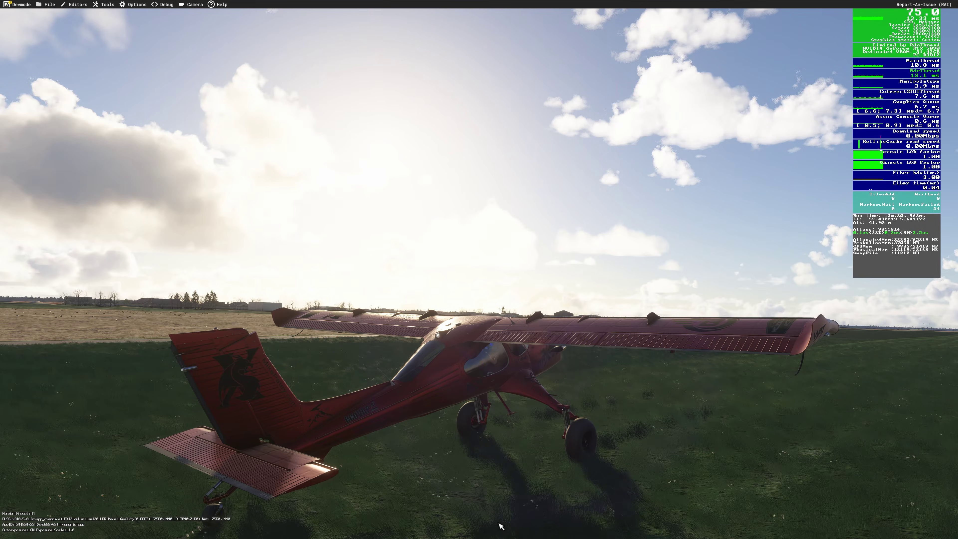
- Inspect the cockpit displays from the instrument close-up view and return to the pilot's view
key("End")
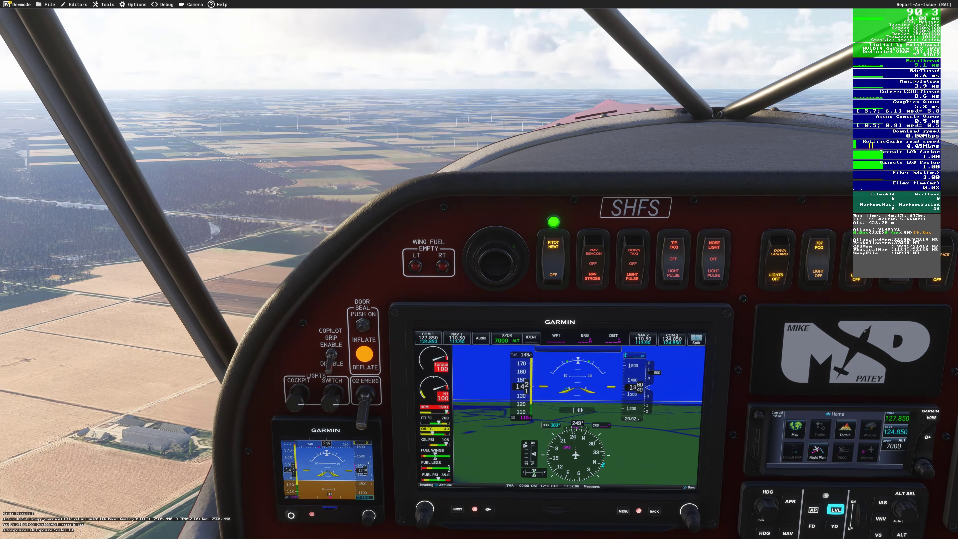
key("alt+2")
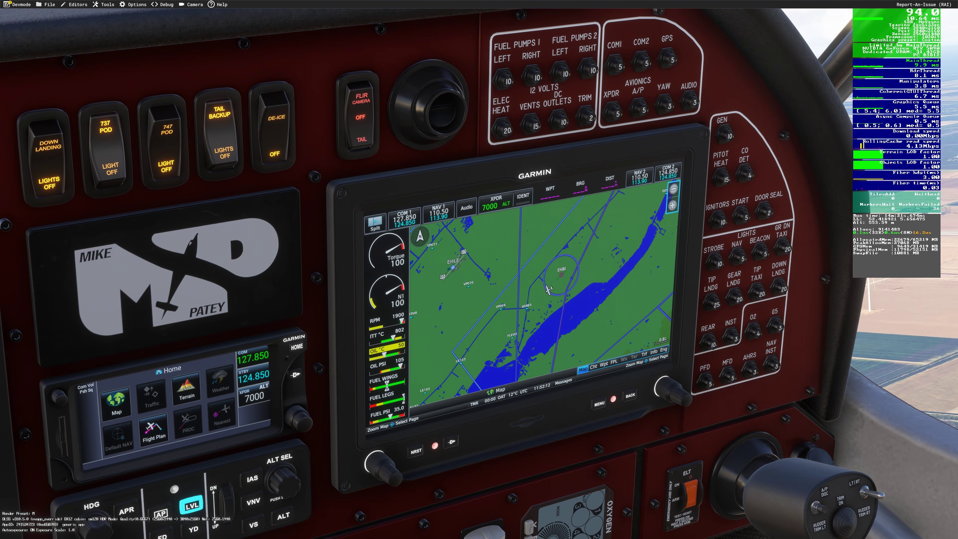
key("alt+1")
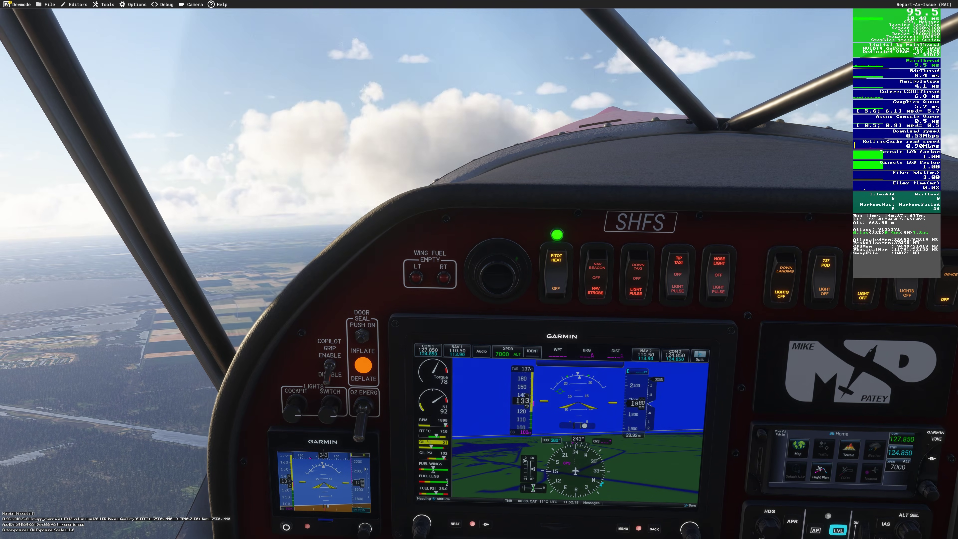
- Set Frame Generation to NVIDIA DLSS with a 4X Framerate Multiplier, save the graphics settings and resume the flight
key("Escape")
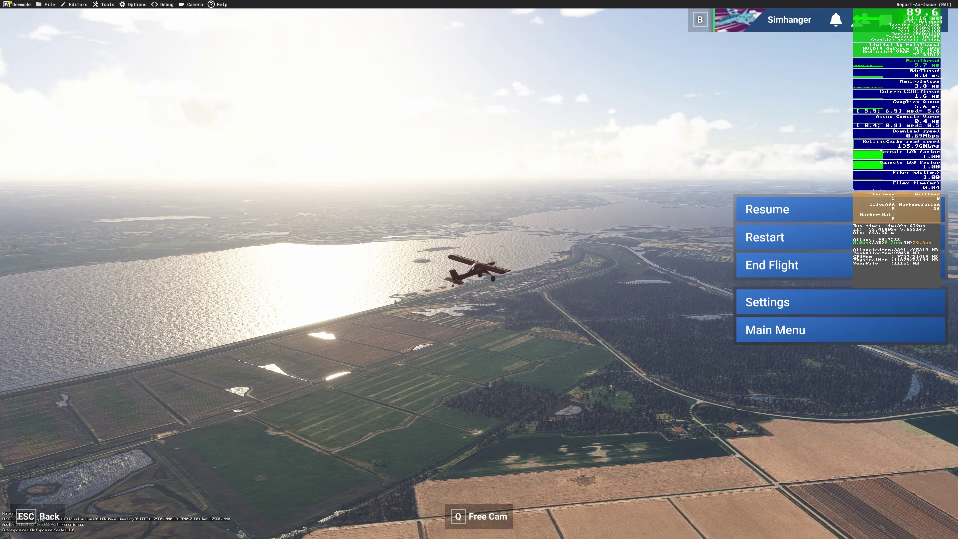
left_click(772, 308)
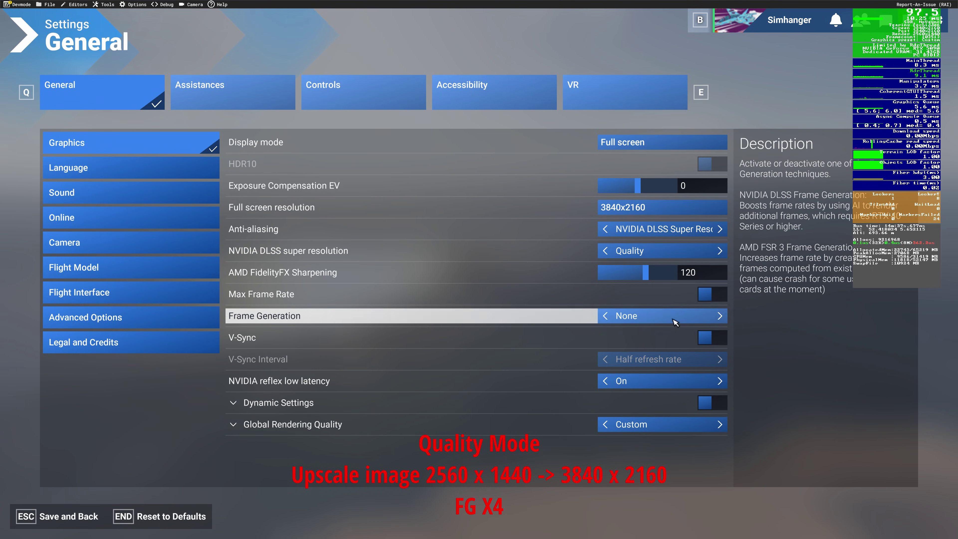
left_click(720, 316)
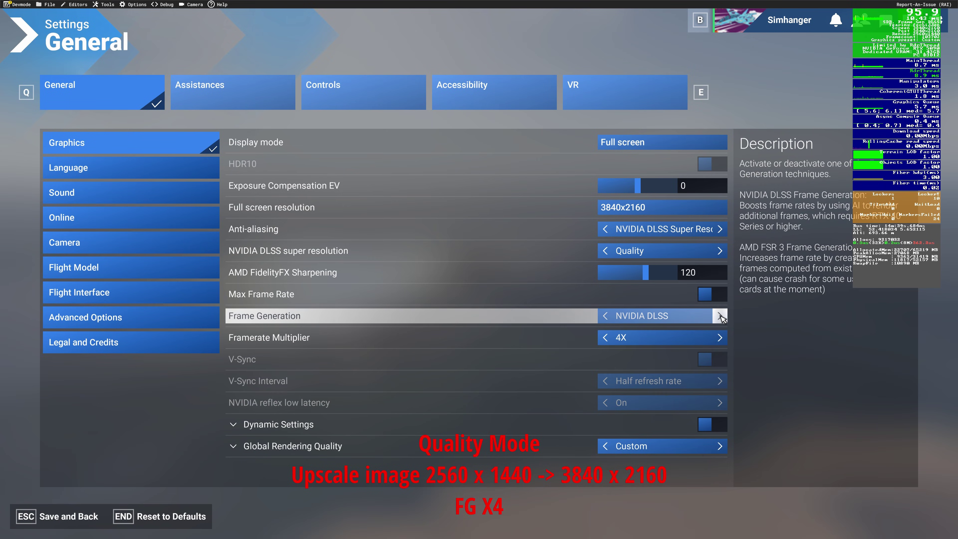
left_click(604, 337)
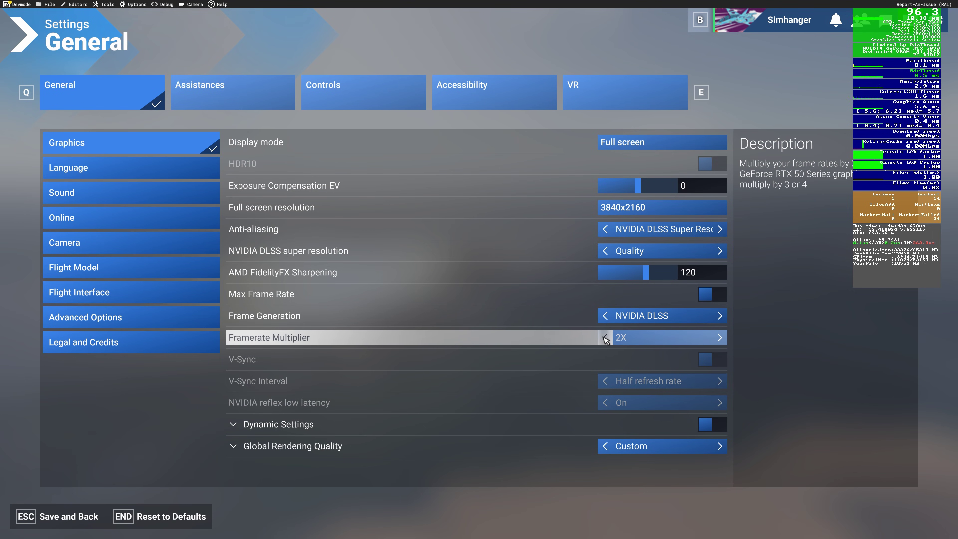
left_click(718, 337)
left_click(719, 337)
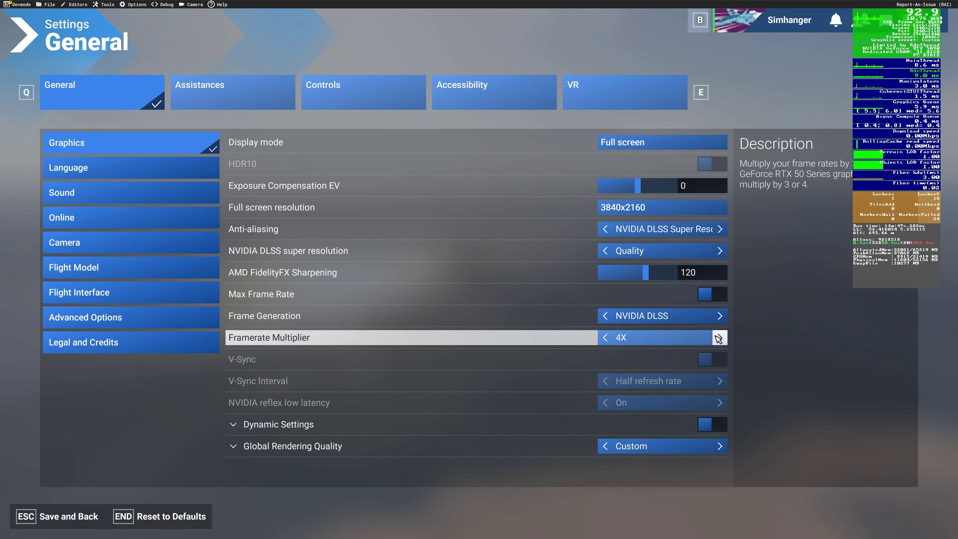
left_click(70, 517)
left_click(49, 515)
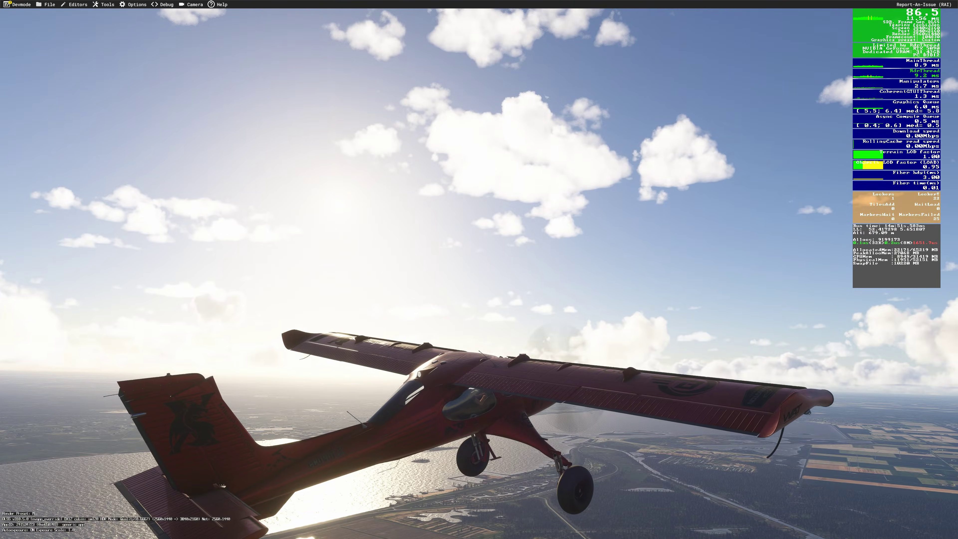
key("BackSpace")
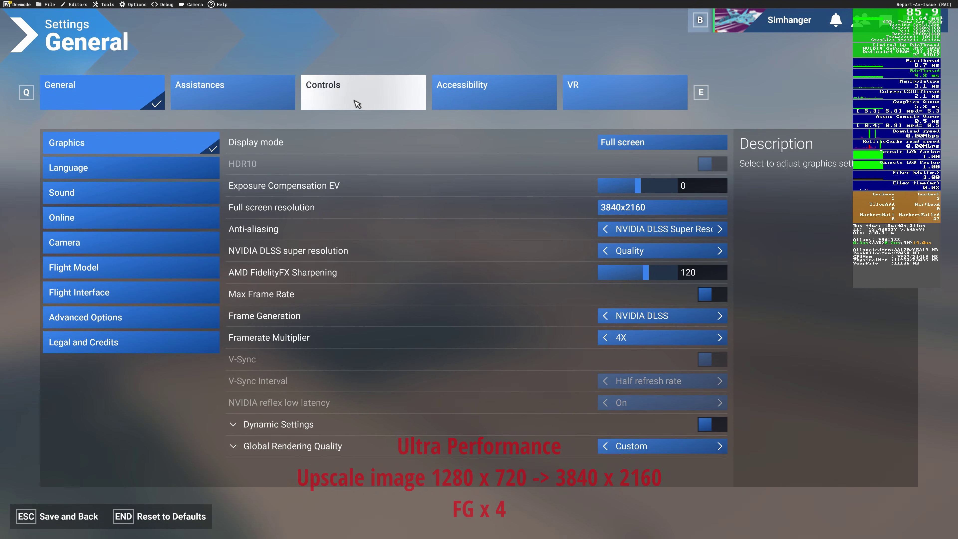
- Set NVIDIA DLSS super resolution to Ultra Performance, save the graphics settings and resume the flight
left_click(718, 251)
left_click(719, 251)
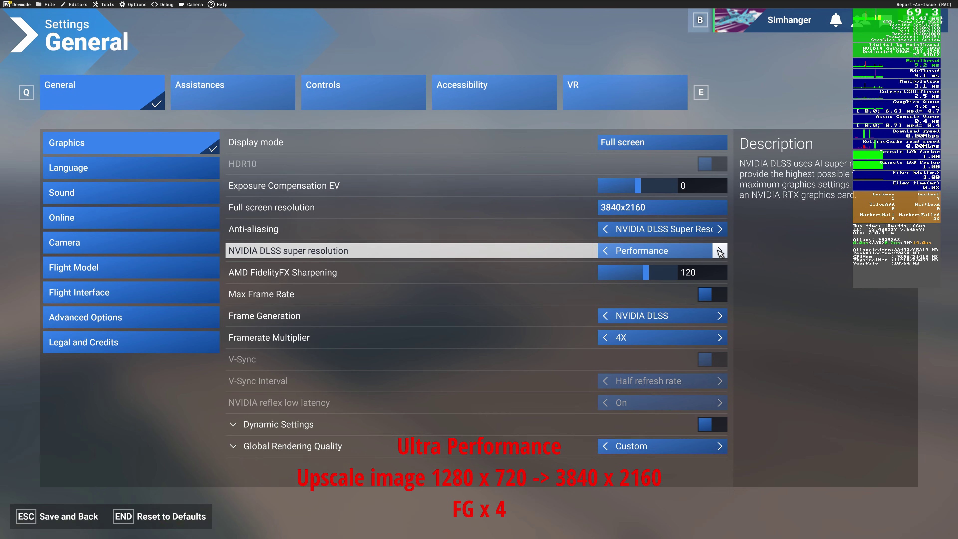
left_click(719, 251)
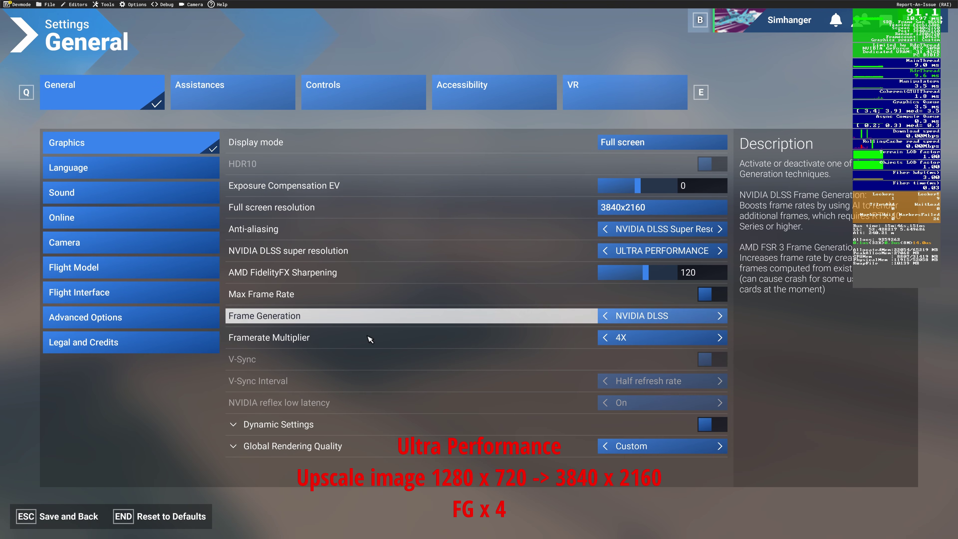
left_click(81, 522)
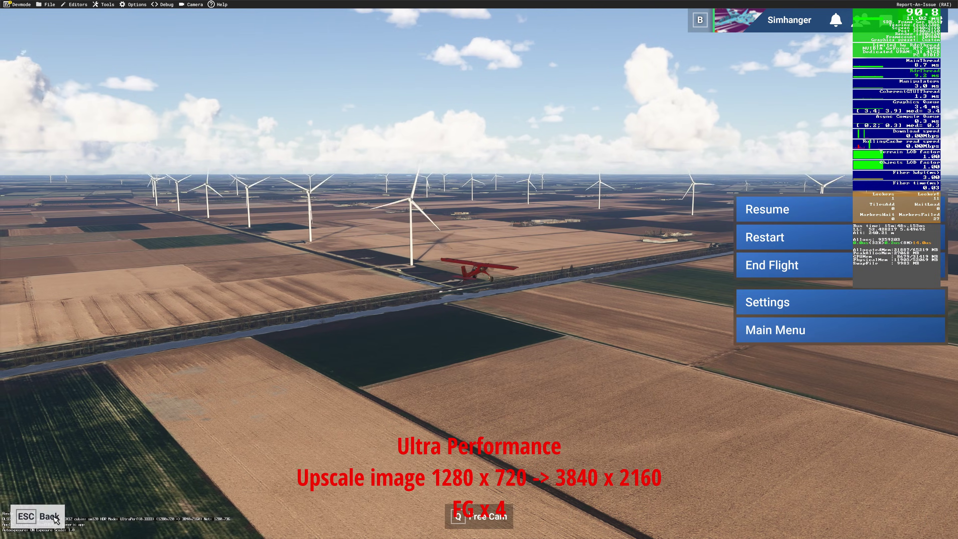
key("Escape")
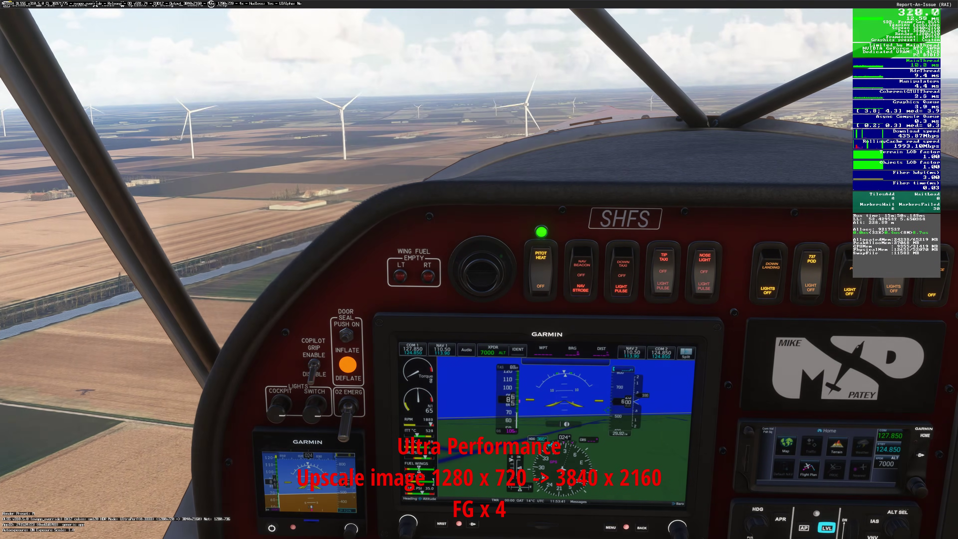